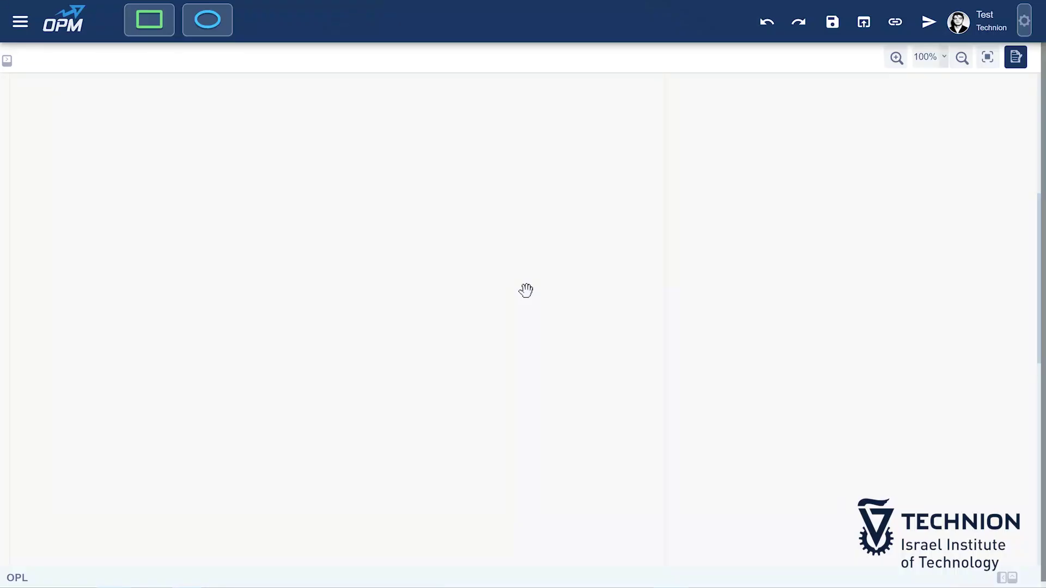
Place the first object on the empty canvas and name it 'Company Stakeholder Group'.
drag(164, 32, 412, 279)
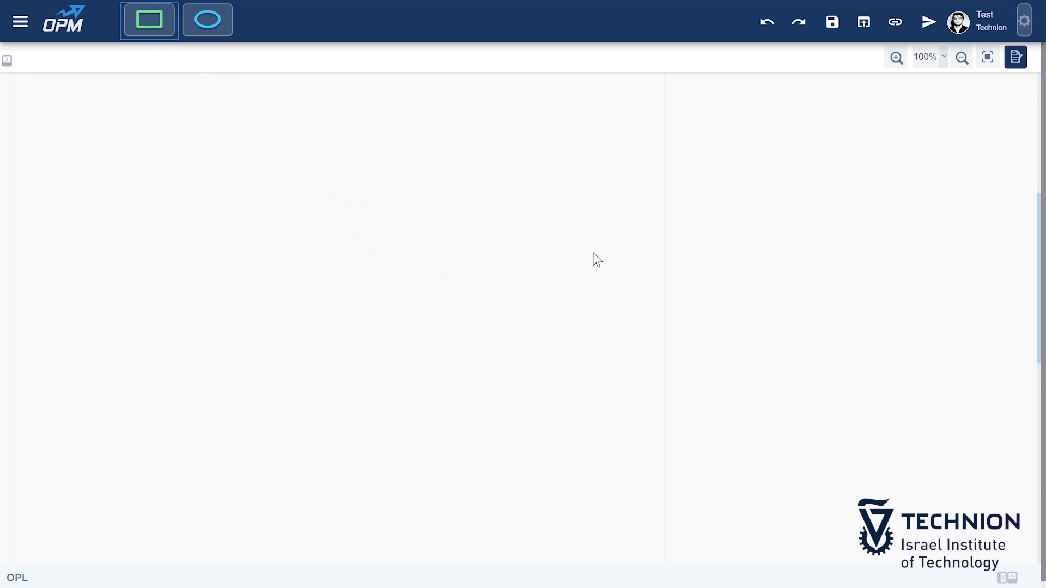
text(c)
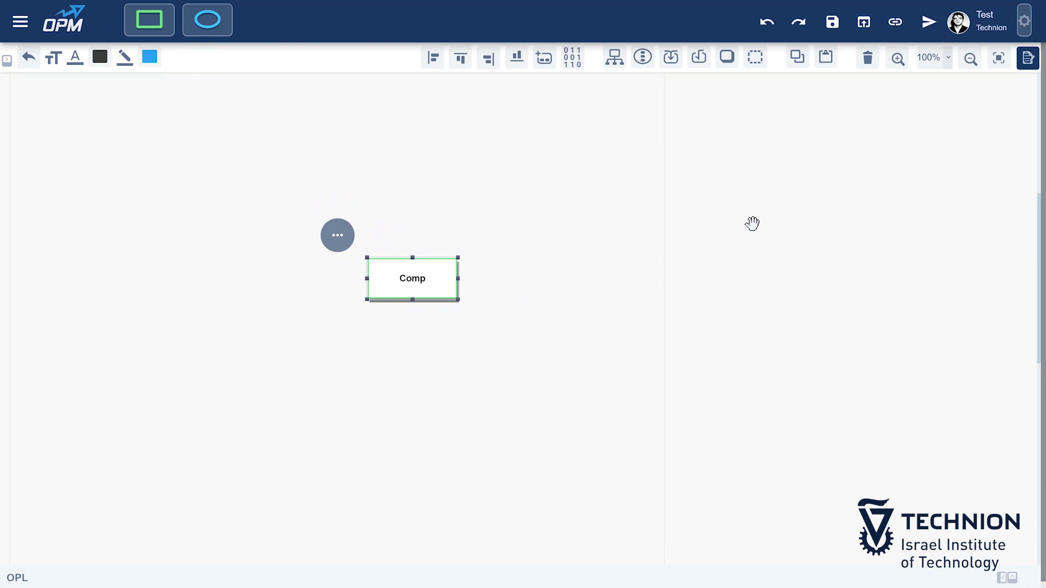
text(ompany Stakeholder Group)
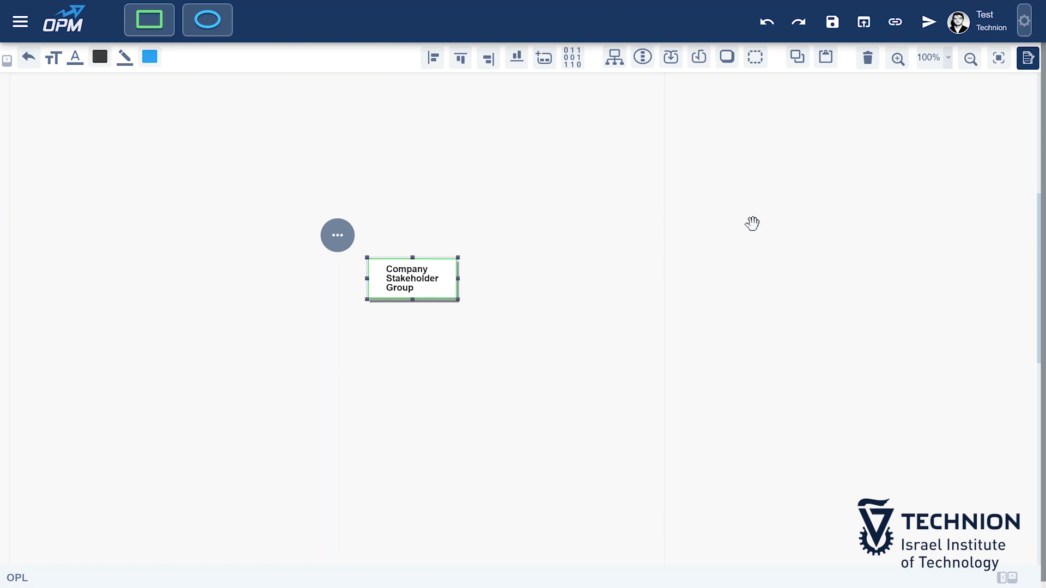
click(752, 223)
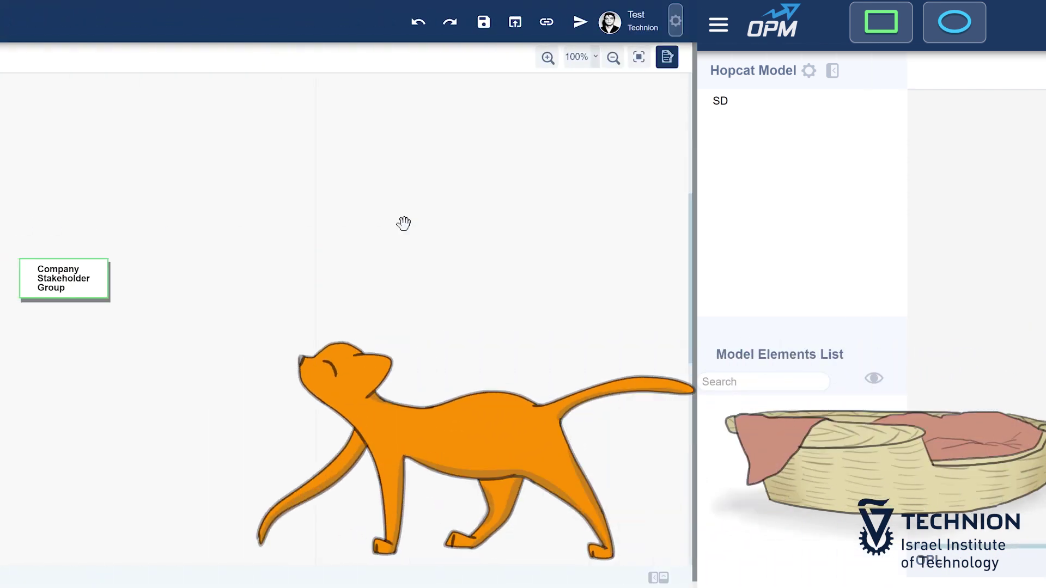
Add a Business Success object below, with states improved and current arranged to its right.
drag(150, 20, 398, 353)
text(Busines)
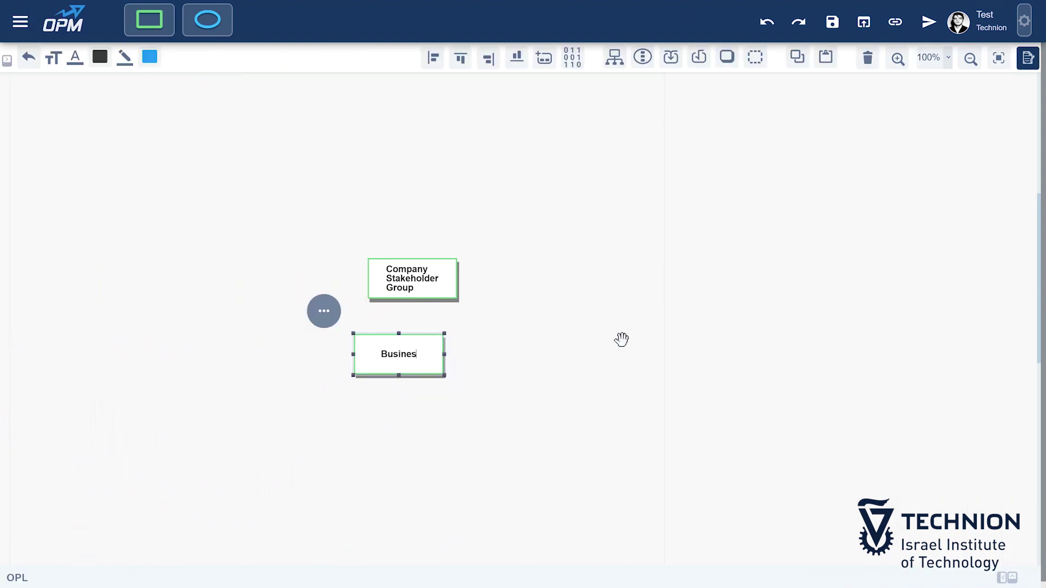
text(s Success)
text(impr)
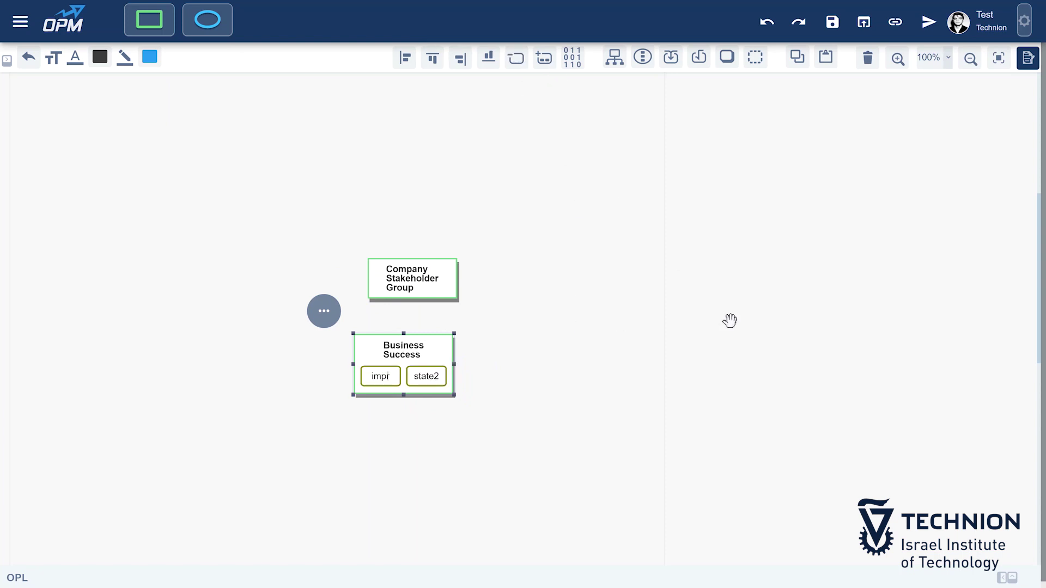
text(oved)
key(Tab)
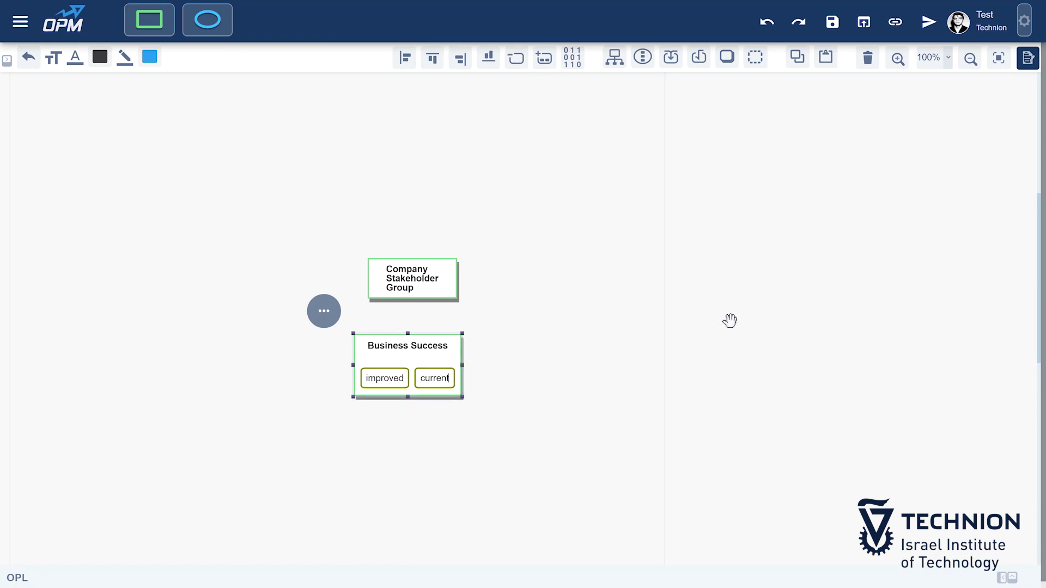
click(461, 59)
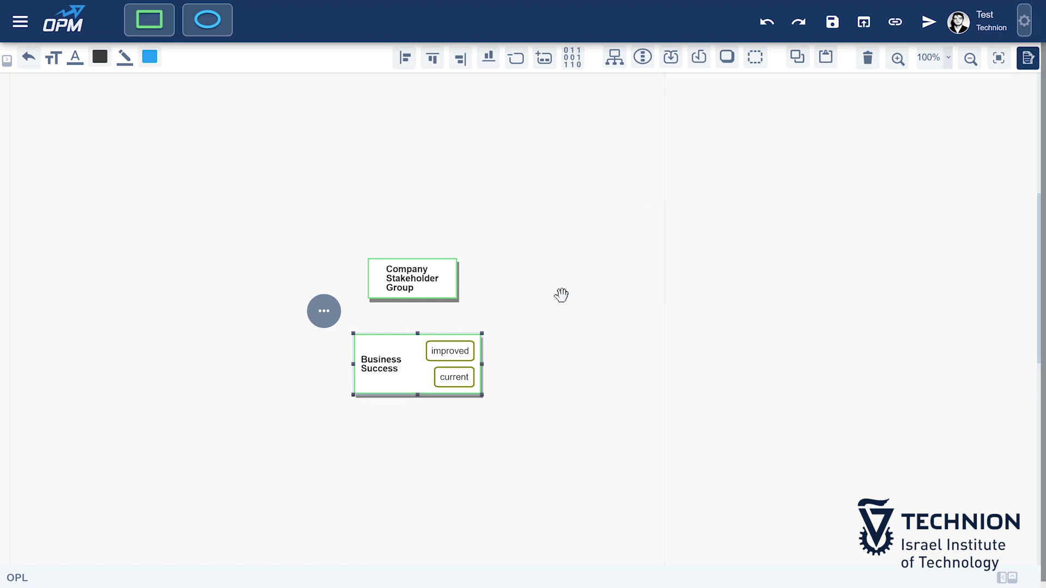
Link Company Stakeholder Group to Business Success with an Exhibition-Characterization link.
click(571, 328)
drag(420, 284, 398, 369)
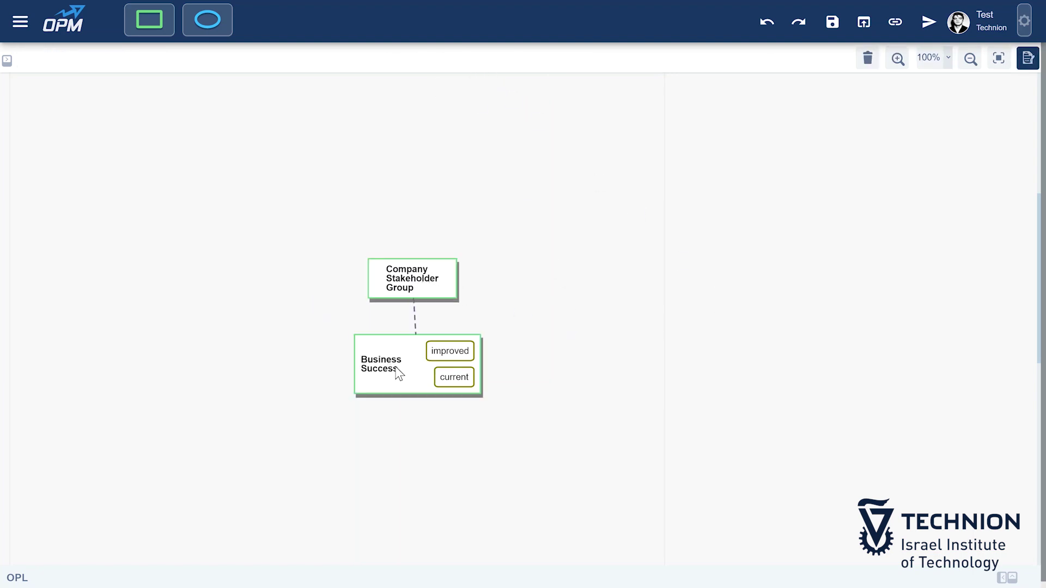
click(302, 194)
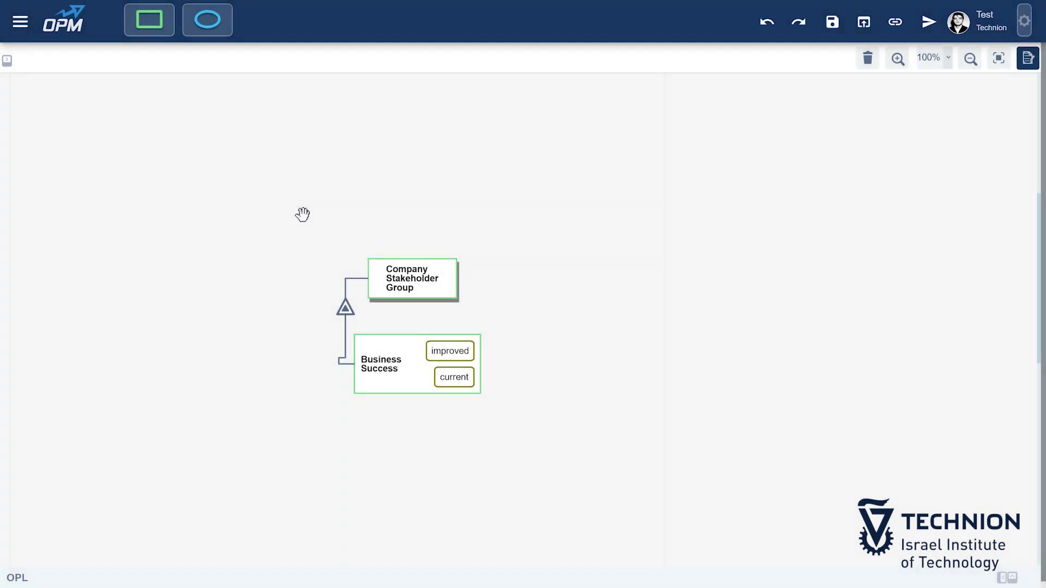
Add a process named 'Conference Occurring' to the right of the objects.
drag(207, 20, 532, 256)
text(Confer)
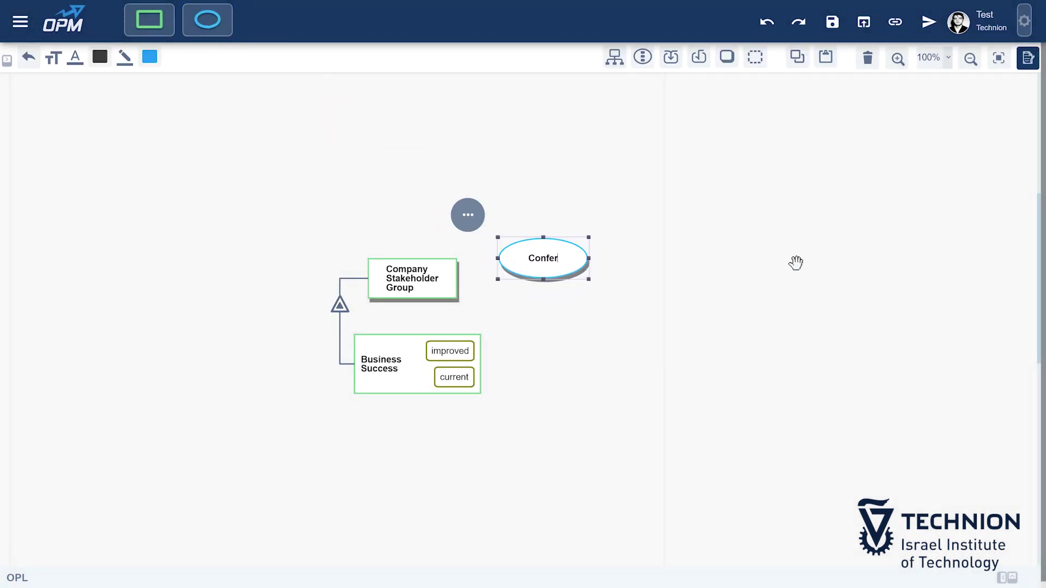
text(ence Occurring)
click(796, 264)
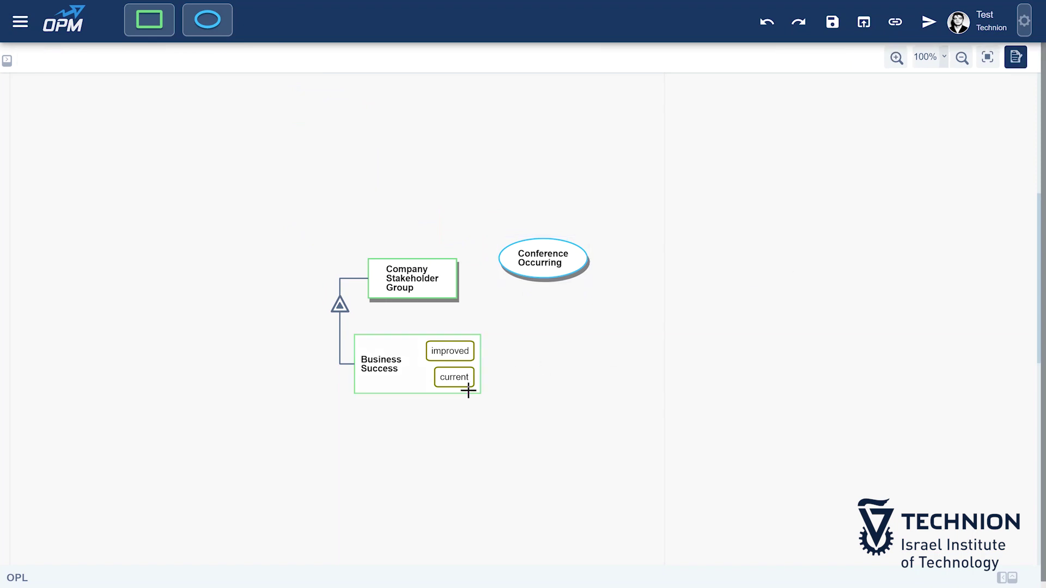
Connect Business Success's current state to Conference Occurring with an In/Out Link Pair, then review the OPL.
drag(472, 385, 542, 260)
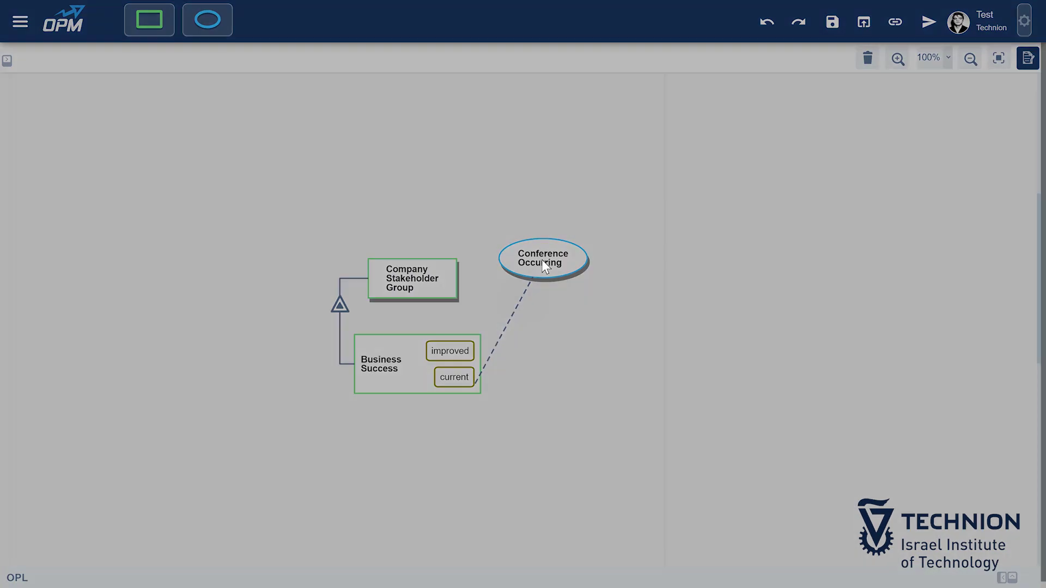
click(319, 180)
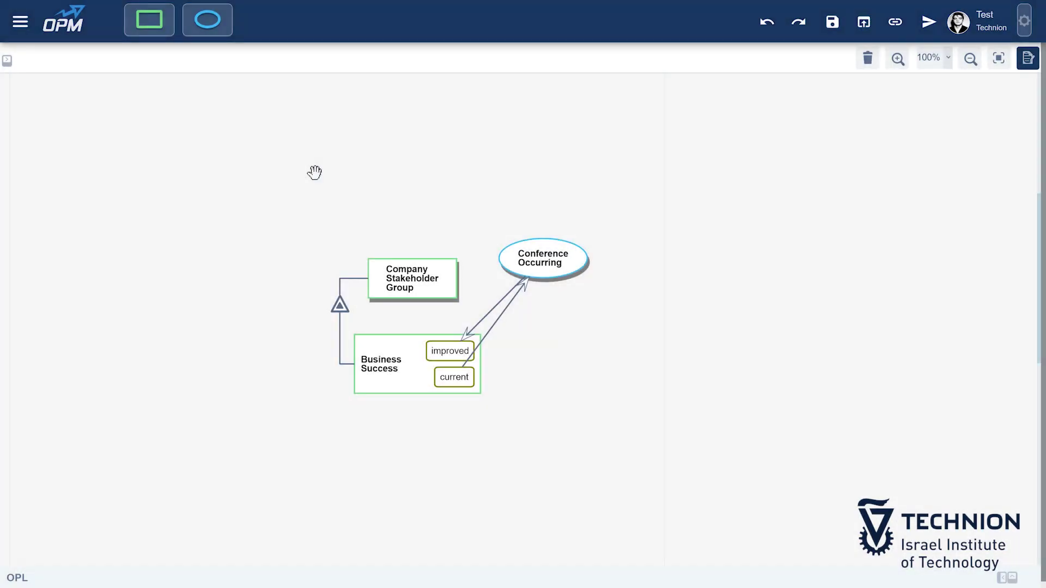
drag(460, 364, 476, 366)
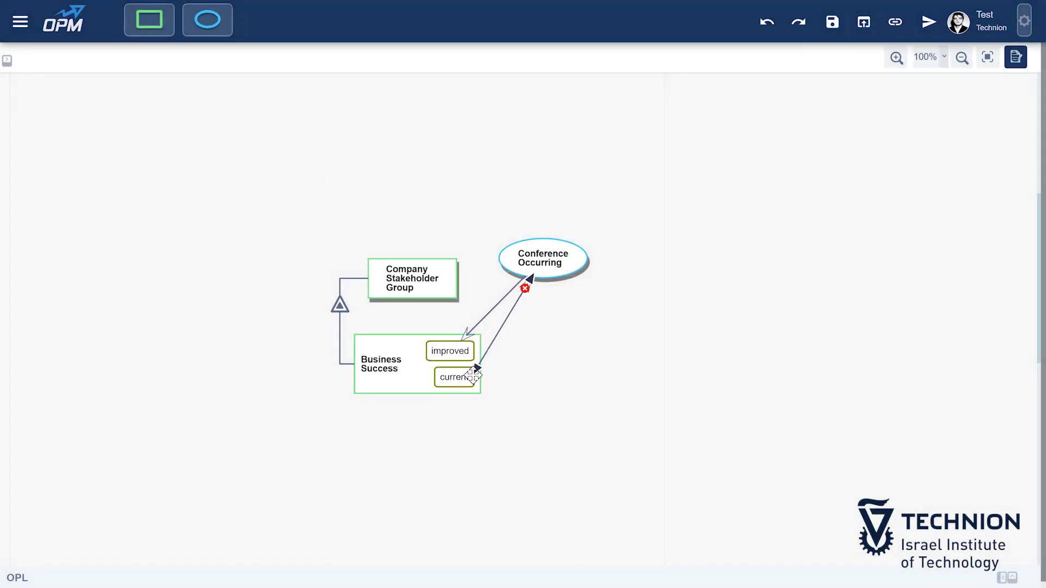
click(1013, 578)
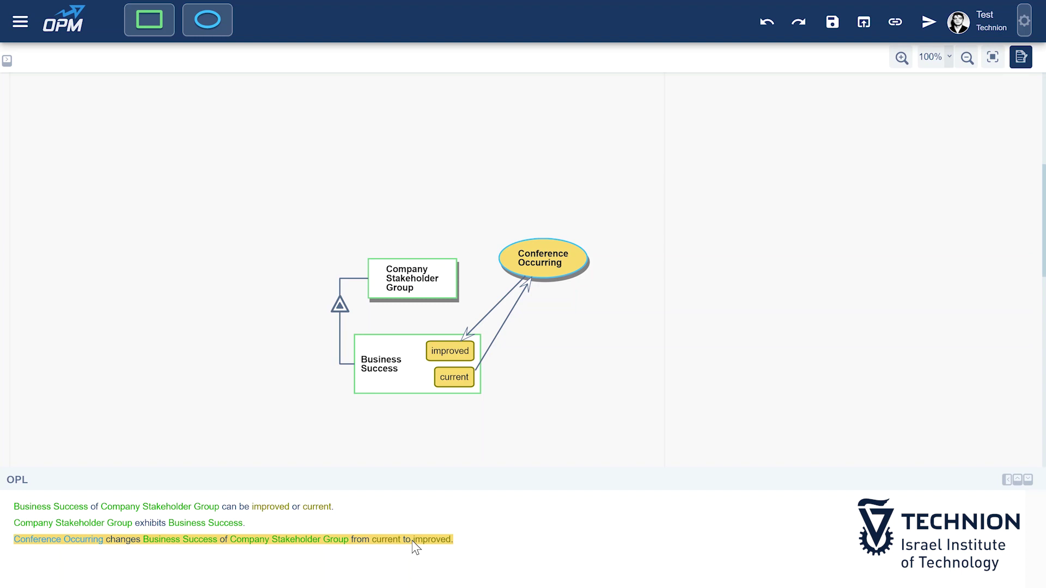
click(1029, 481)
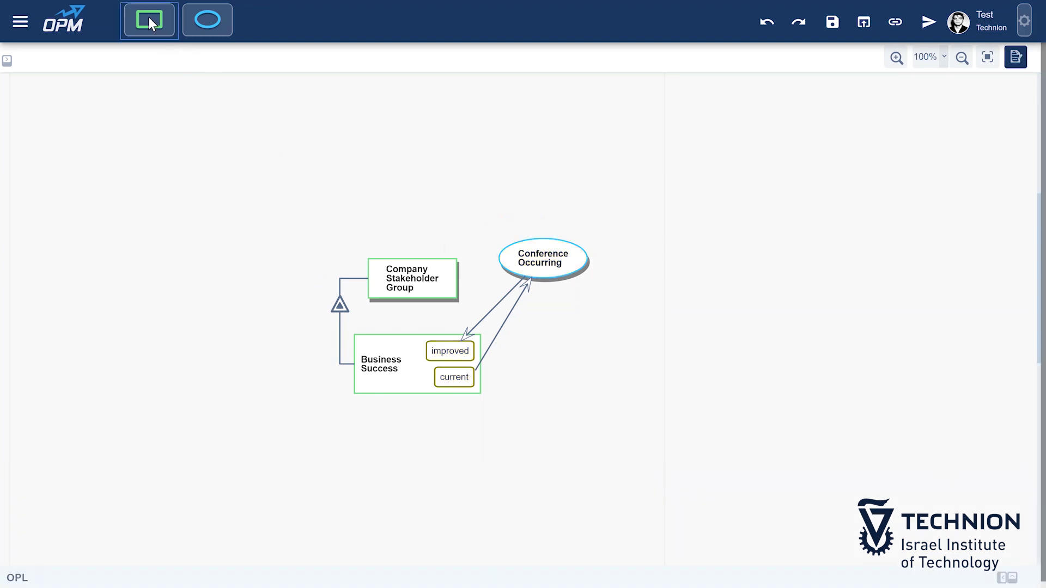
Add a 'Business Cooperation' object and give it two states, tight and loose.
drag(151, 21, 649, 369)
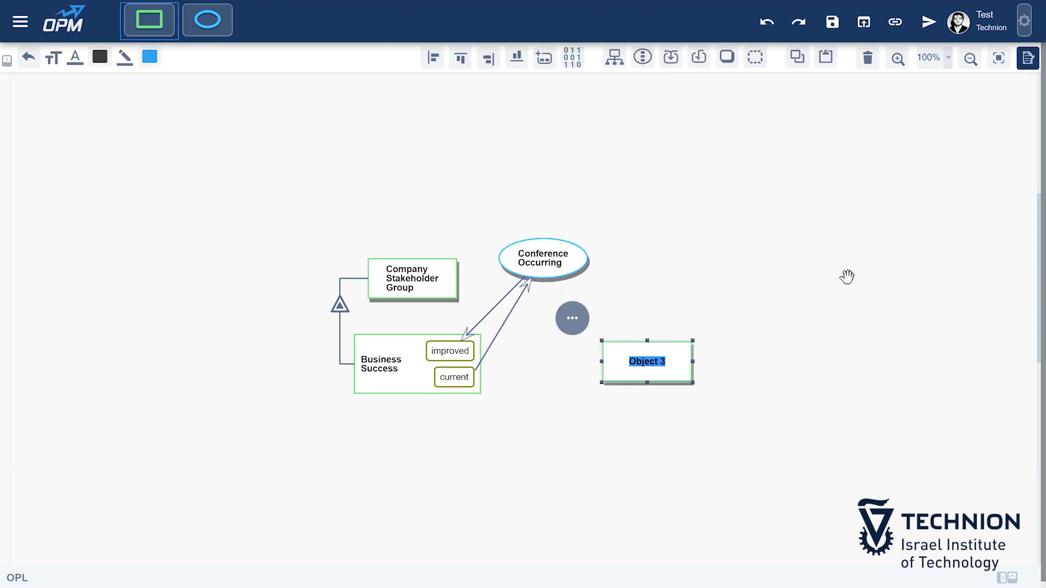
text(Business)
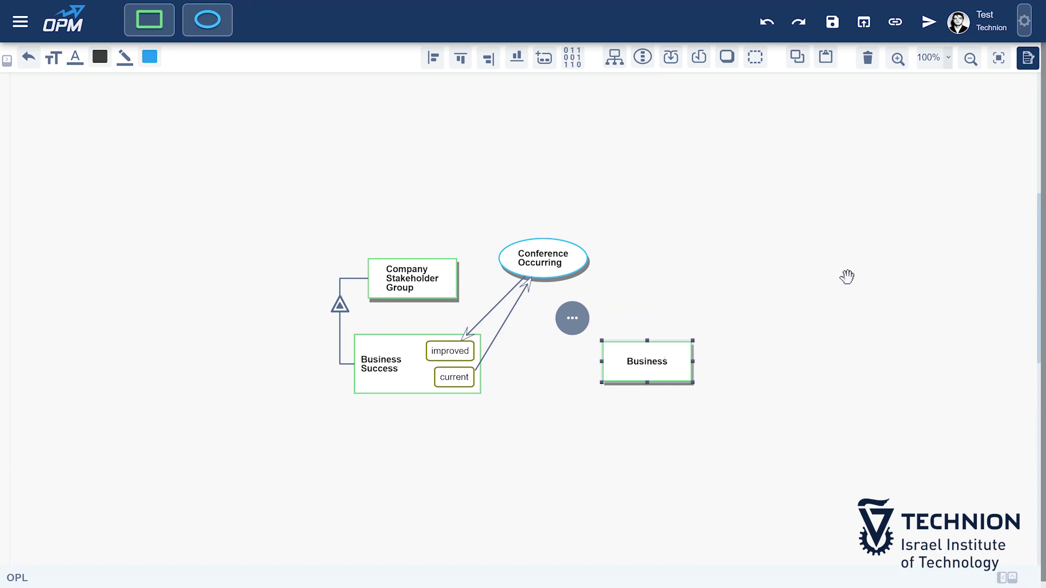
text( Cooperation)
key(Return)
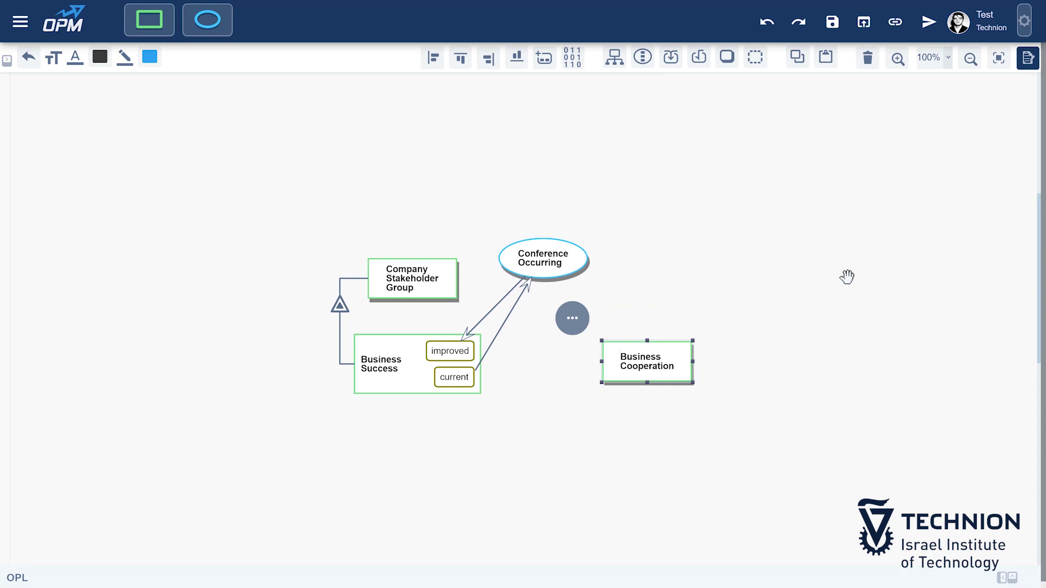
click(544, 60)
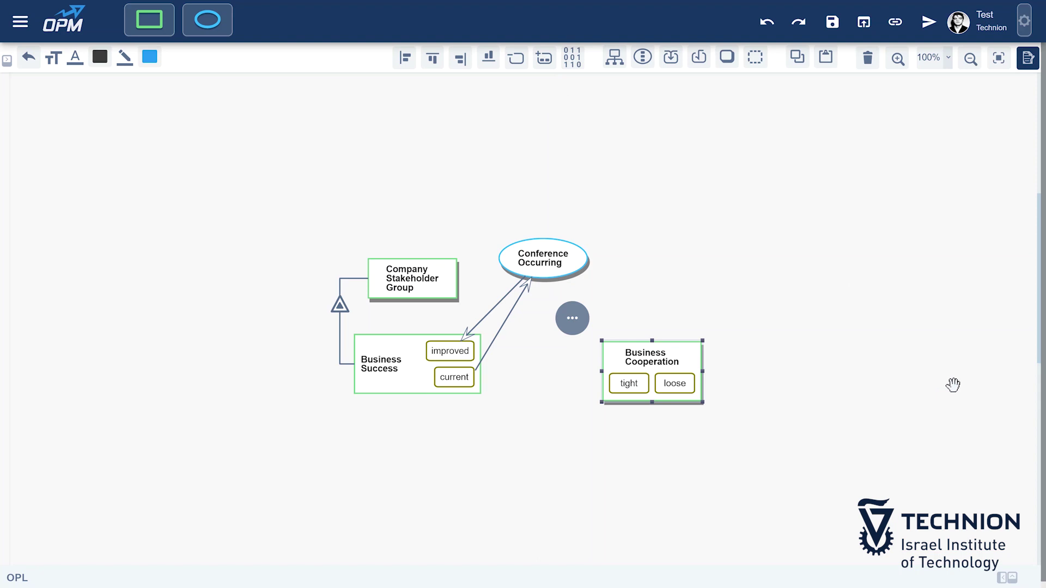
Put Business Cooperation's states on the left, top-align it with Business Success, and make it Company Stakeholder Group's exhibited attribute.
click(406, 58)
drag(372, 321, 763, 443)
click(798, 59)
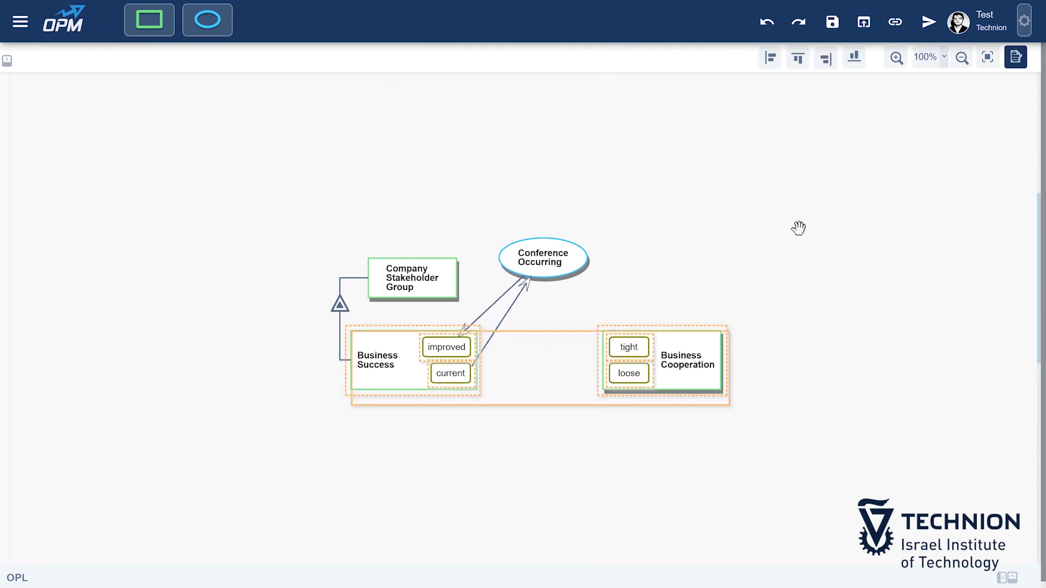
drag(458, 292, 689, 361)
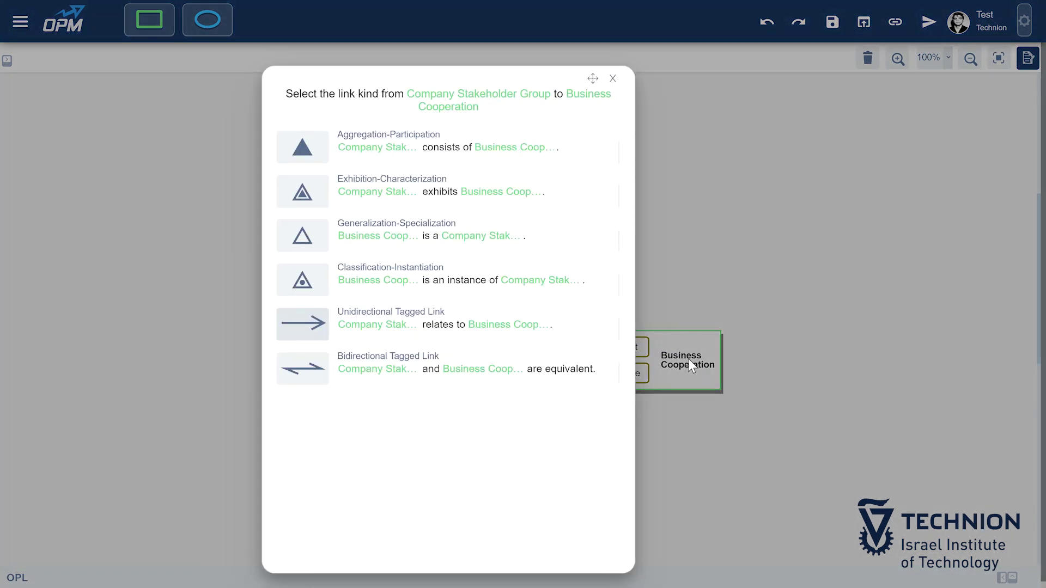
click(306, 193)
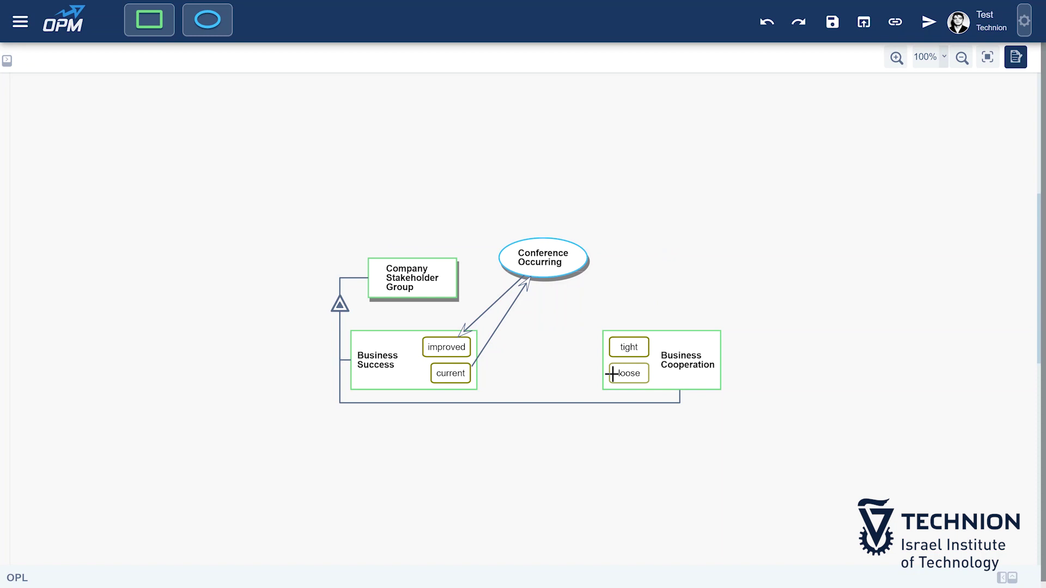
Link loose to Conference Occurring as an In/Out Link Pair to tight, then check the OPL.
drag(615, 372, 545, 254)
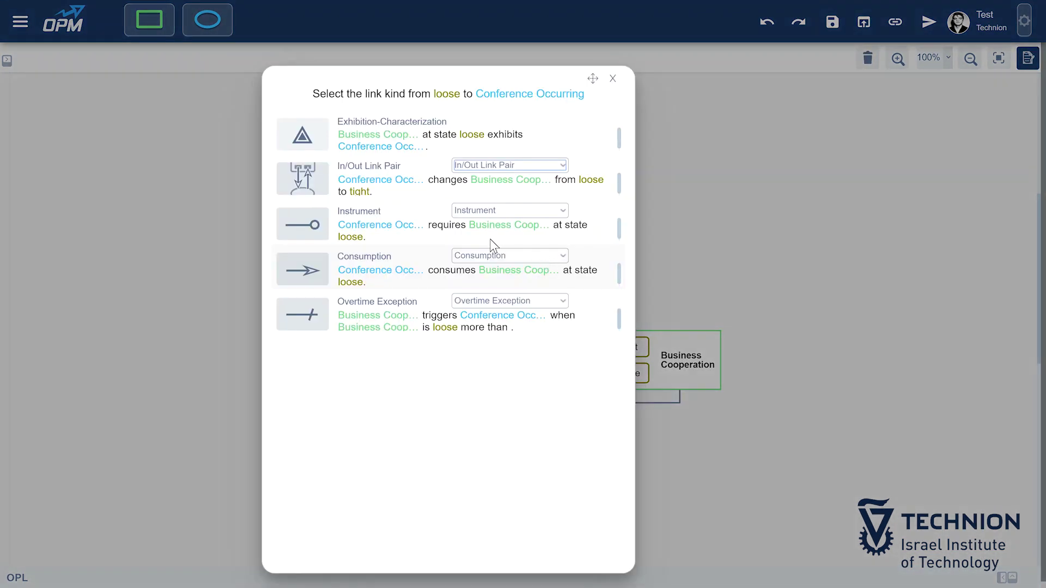
click(303, 178)
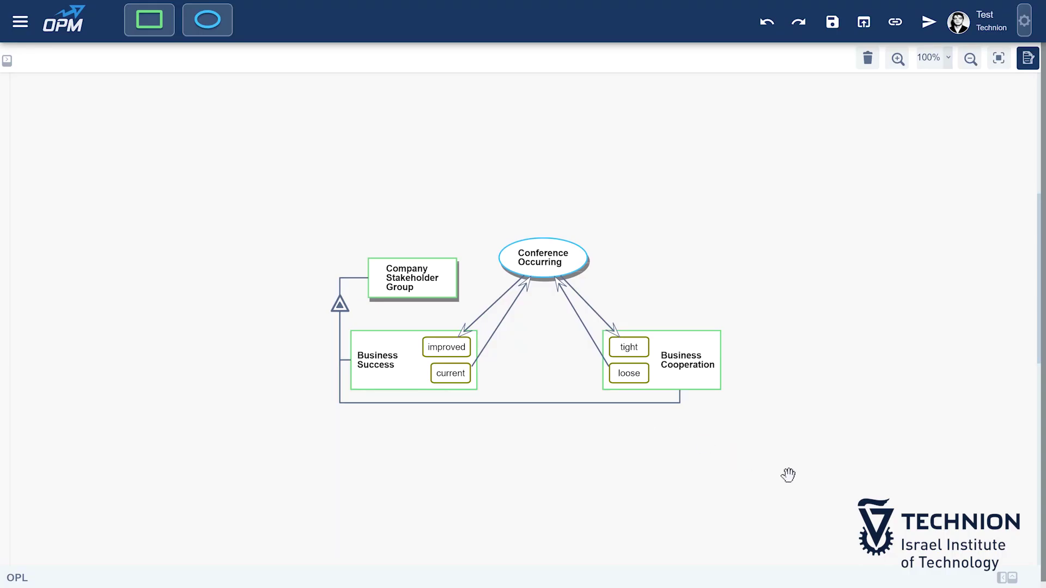
click(1013, 578)
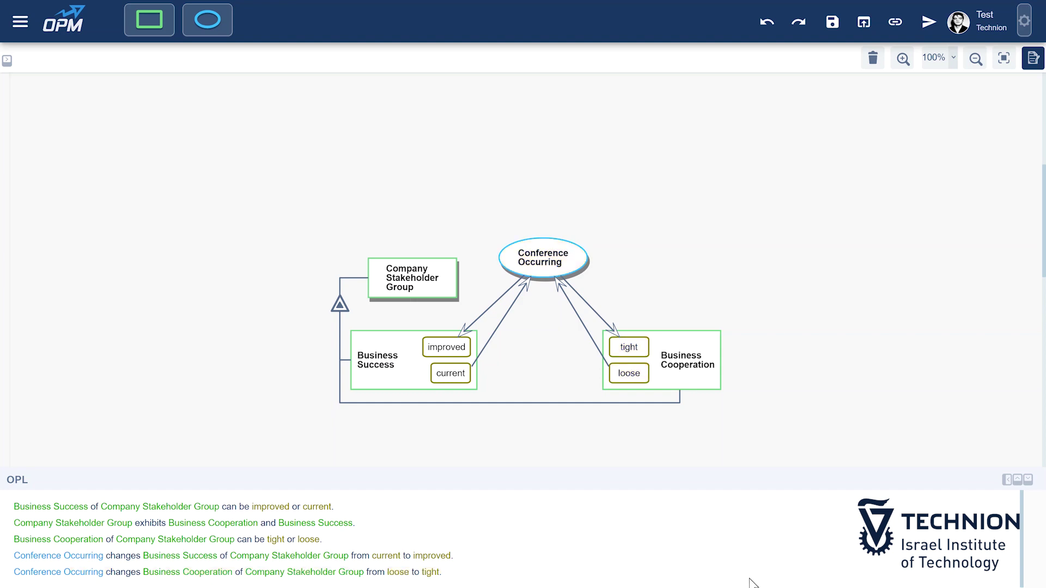
click(1029, 480)
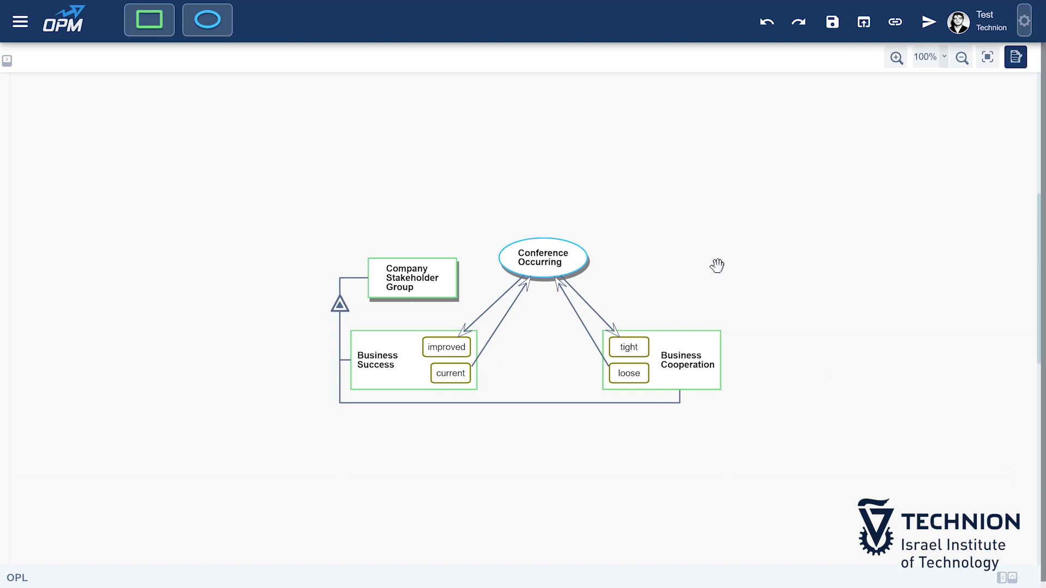
Add an Equipment object above Conference Occurring and draw a link from it to the process.
drag(153, 25, 545, 151)
text(E)
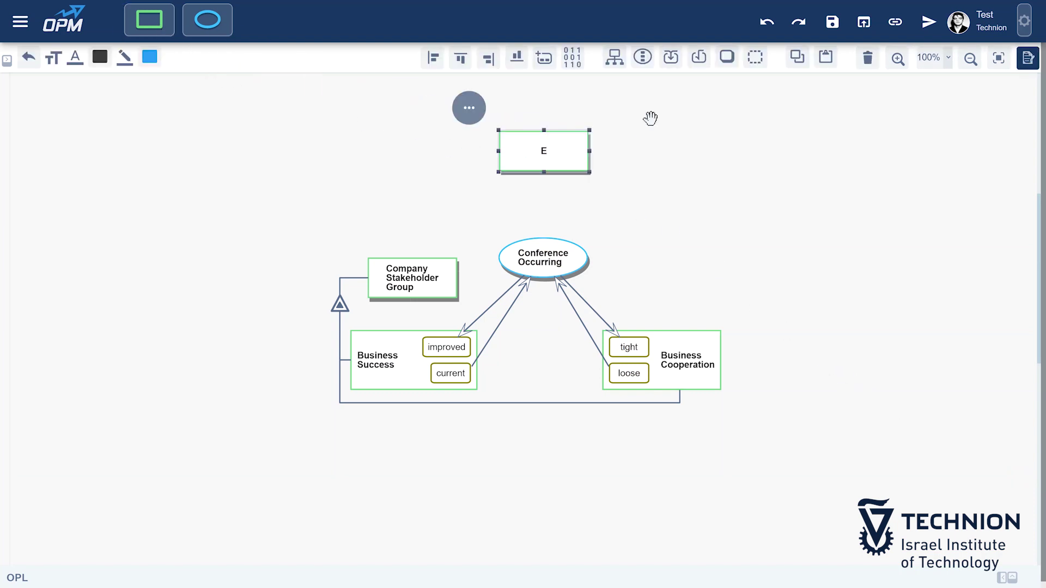
text(quipment)
drag(575, 155, 588, 237)
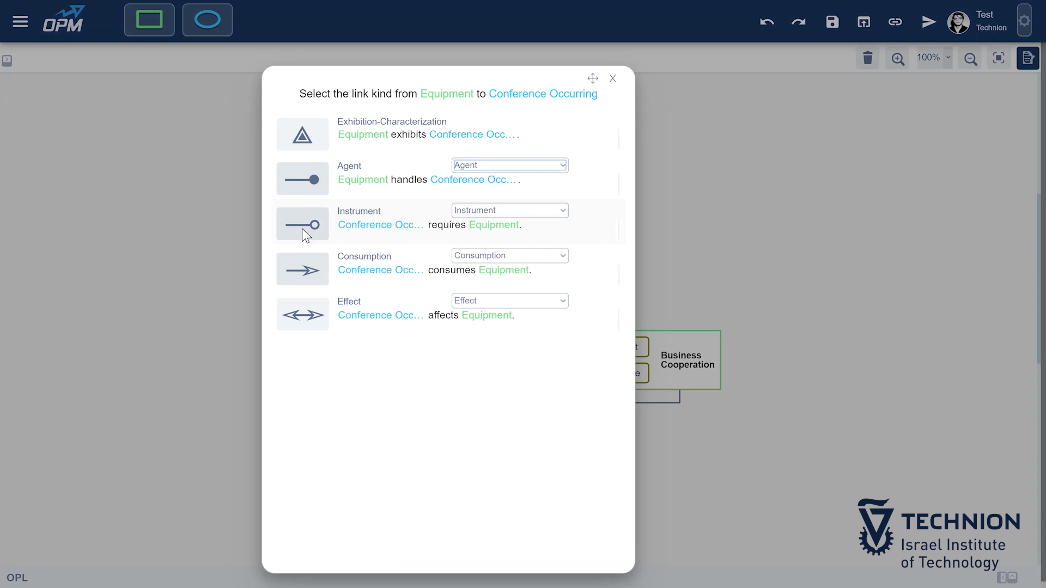
Make Equipment an instrument of Conference Occurring, and add an Organizer object as its agent.
click(302, 229)
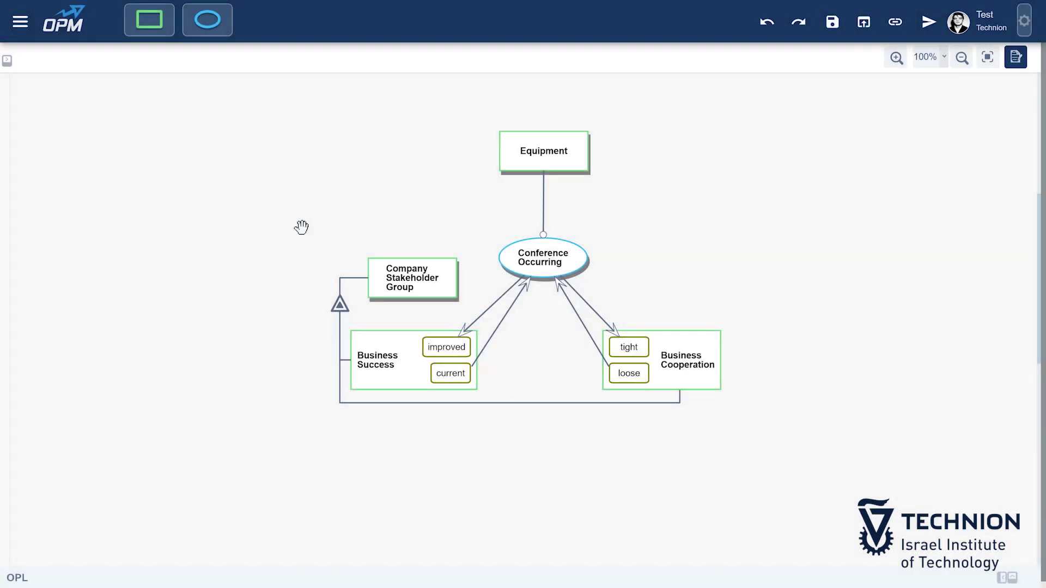
drag(149, 22, 413, 212)
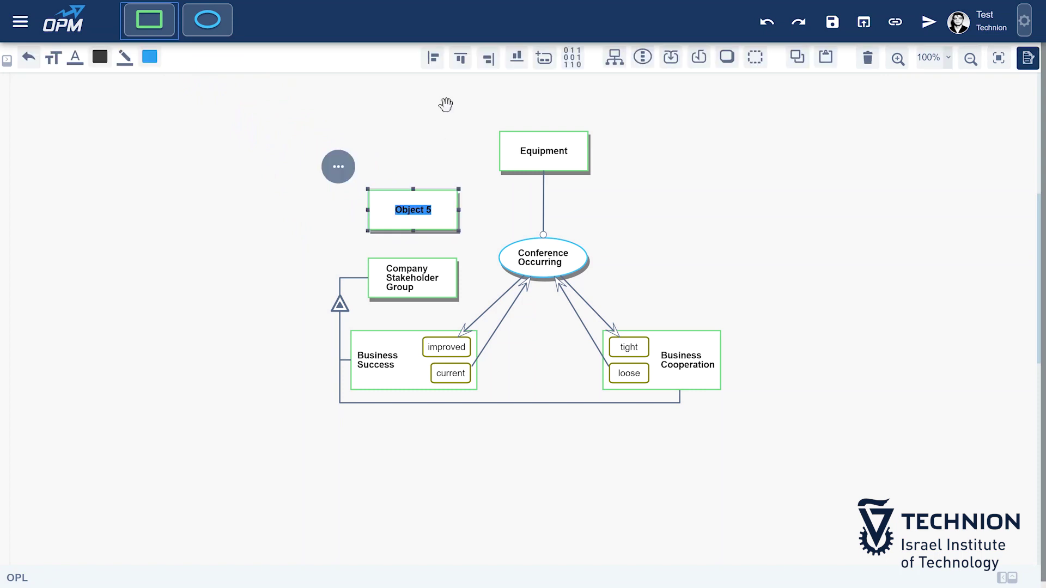
text(Orga)
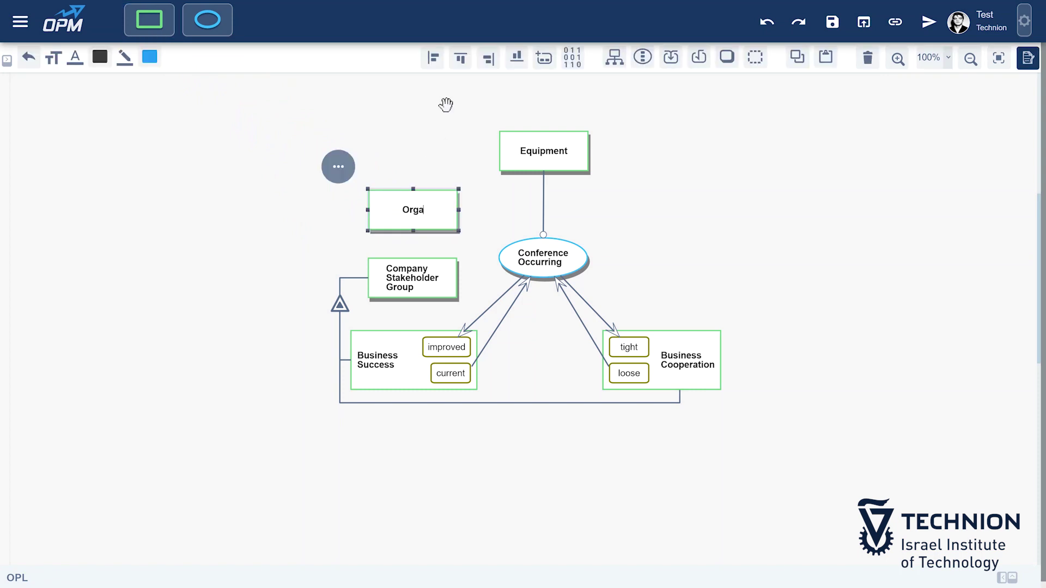
text(nizer)
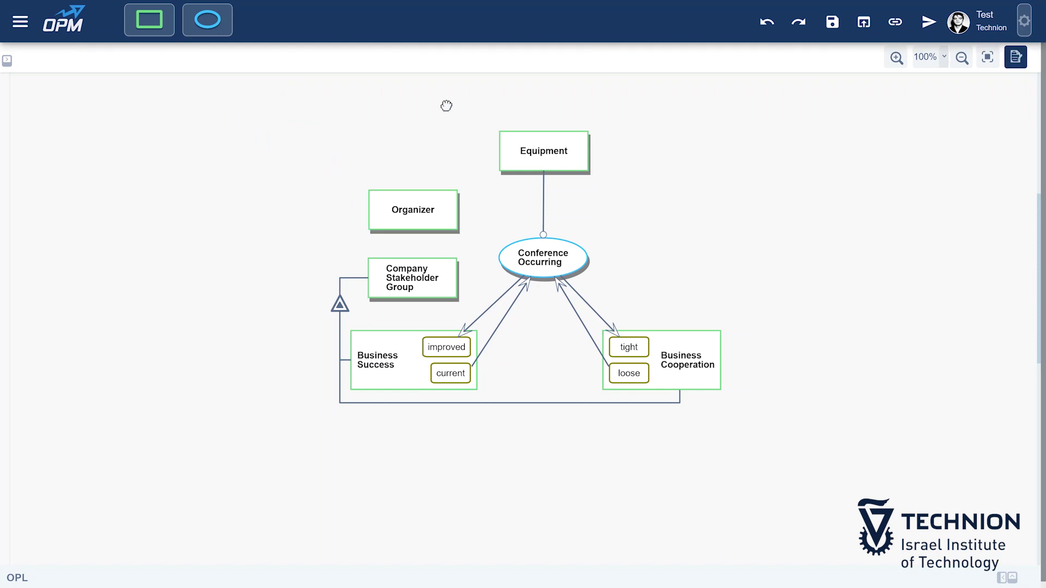
drag(465, 226, 544, 258)
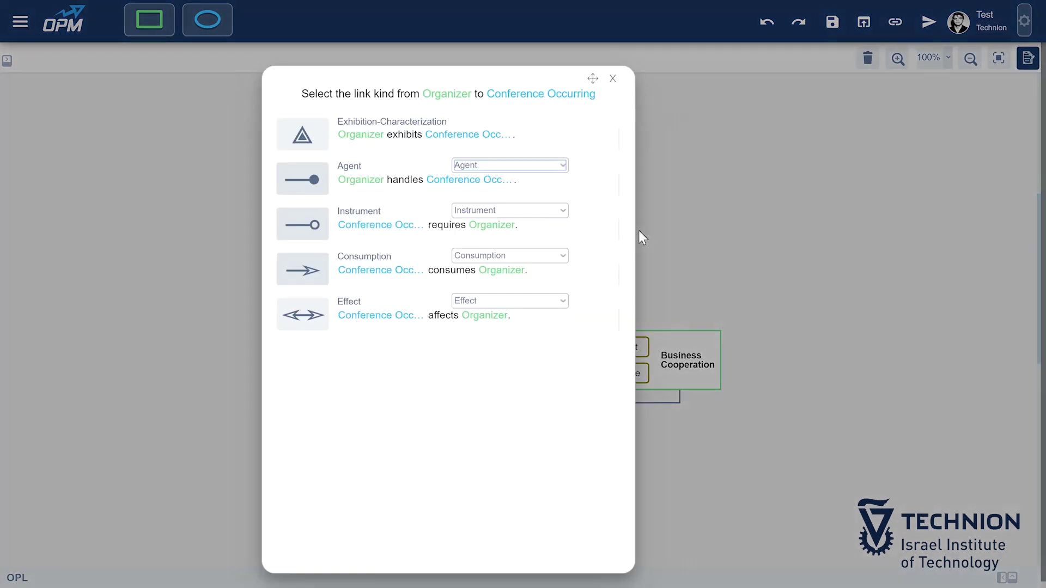
click(313, 184)
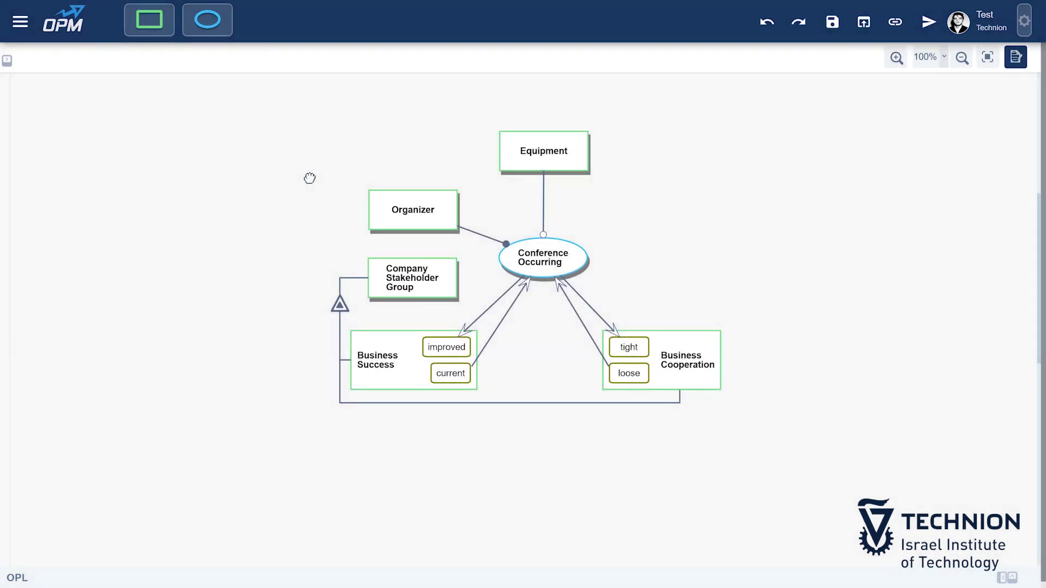
Add a Usher Group object left of Equipment as another agent of Conference Occurring.
drag(139, 14, 430, 151)
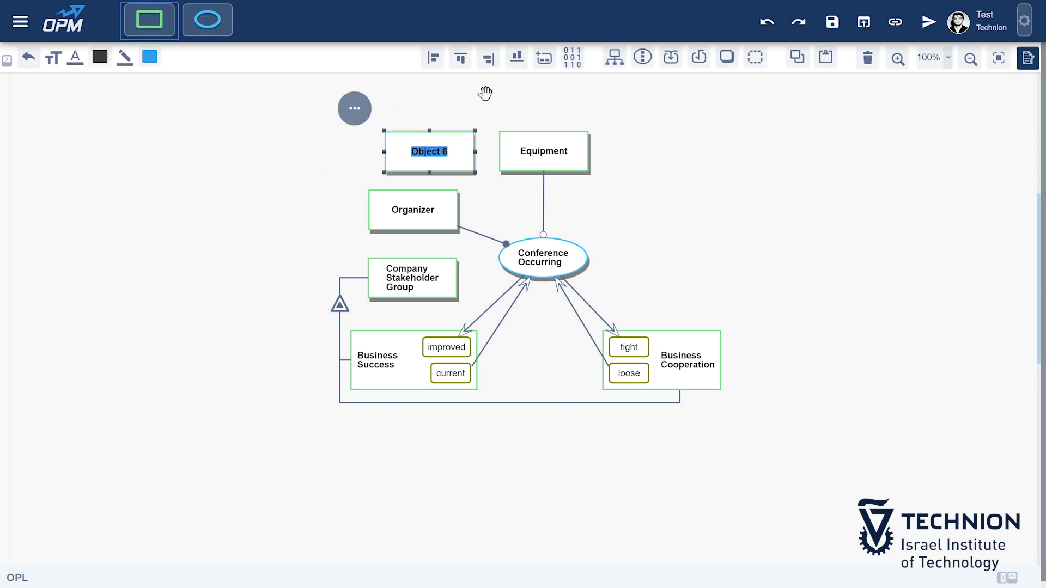
text(Usher Grou)
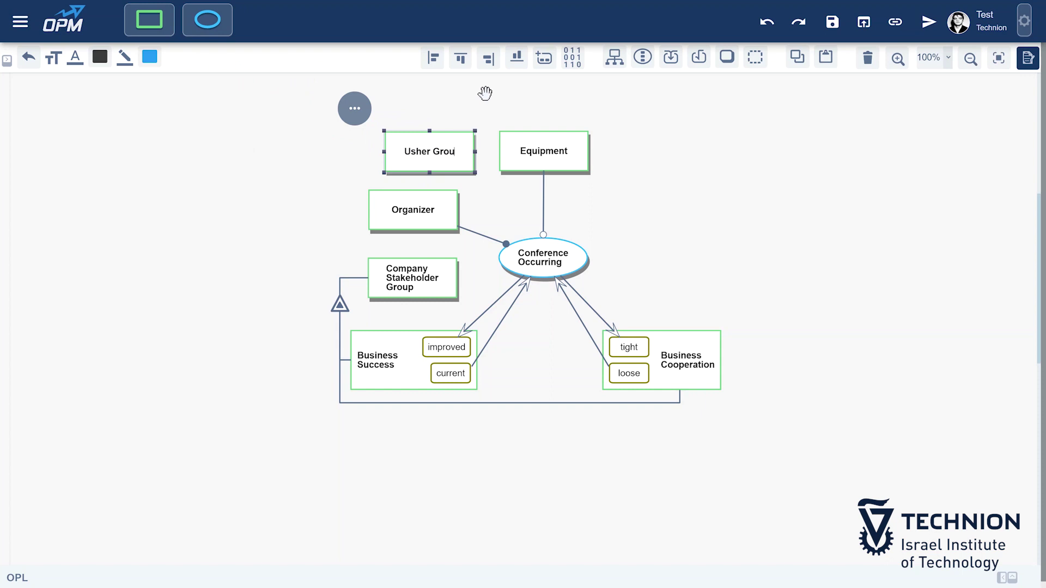
text(p)
click(485, 92)
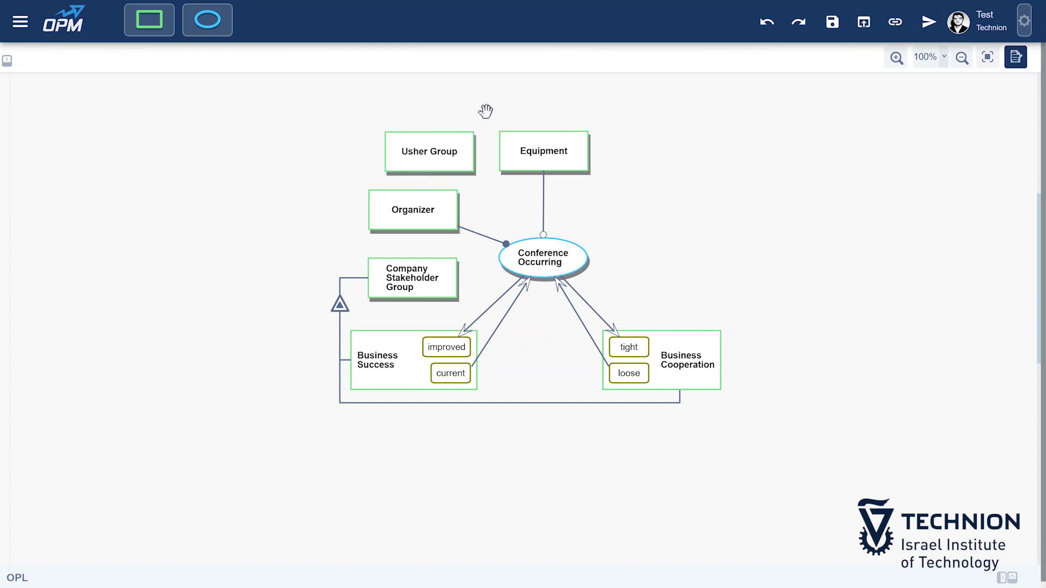
drag(465, 163, 554, 259)
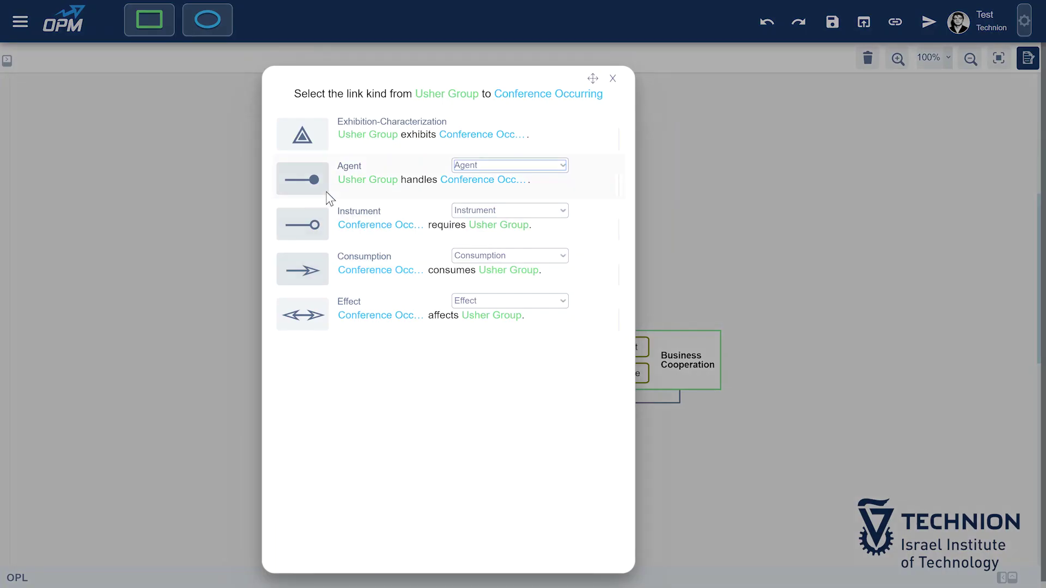
click(306, 180)
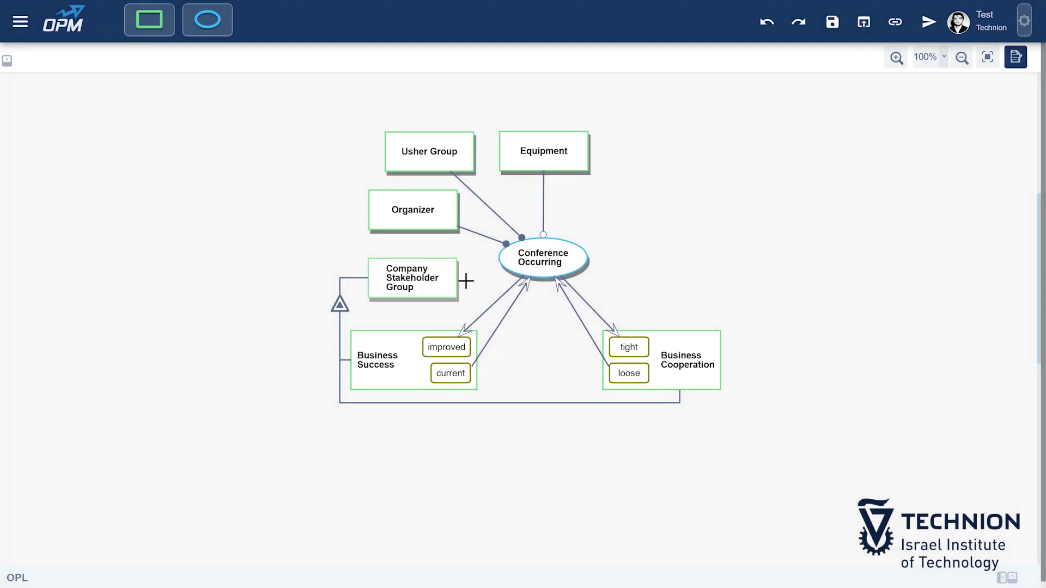
click(1012, 578)
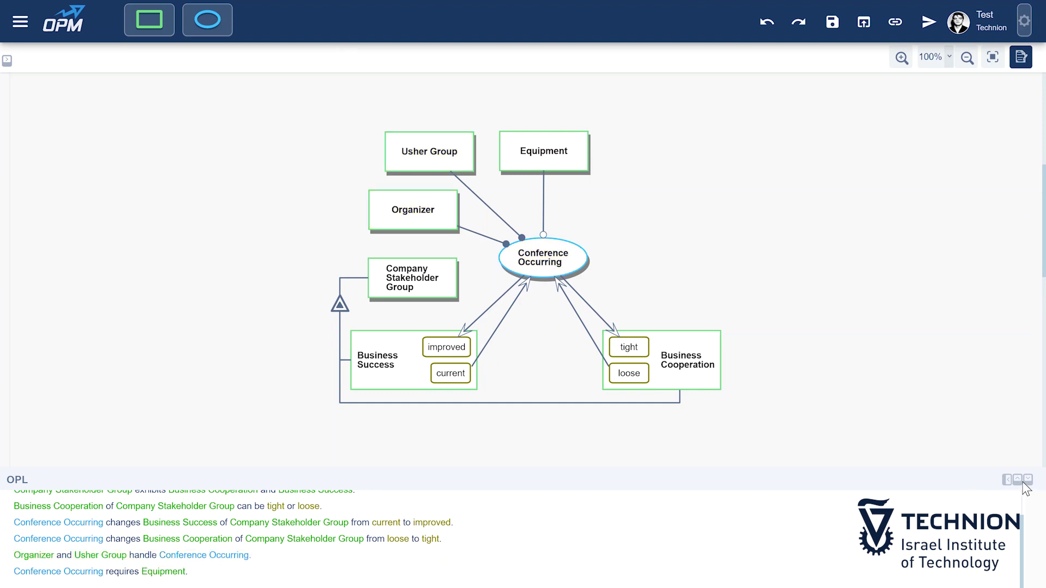
click(1028, 480)
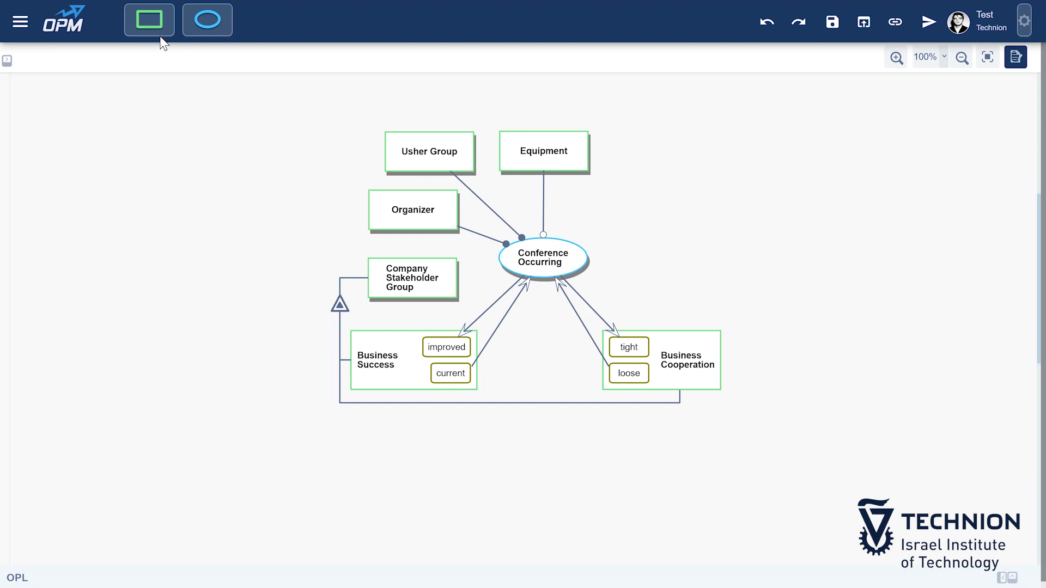
Add an environmental Weather object with states good and bad, right of Equipment.
drag(159, 34, 662, 163)
text(W)
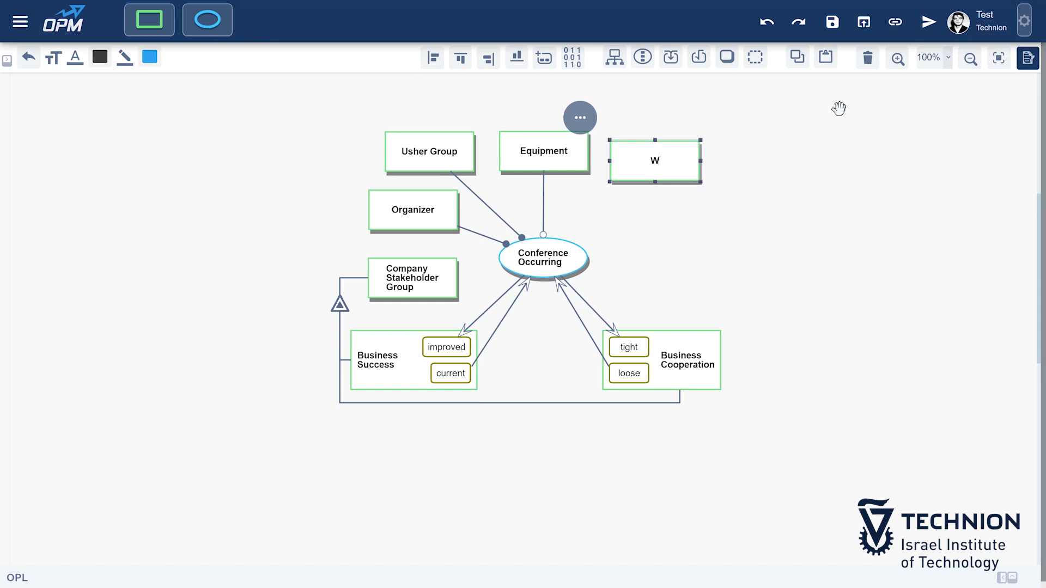
text(eather)
click(544, 58)
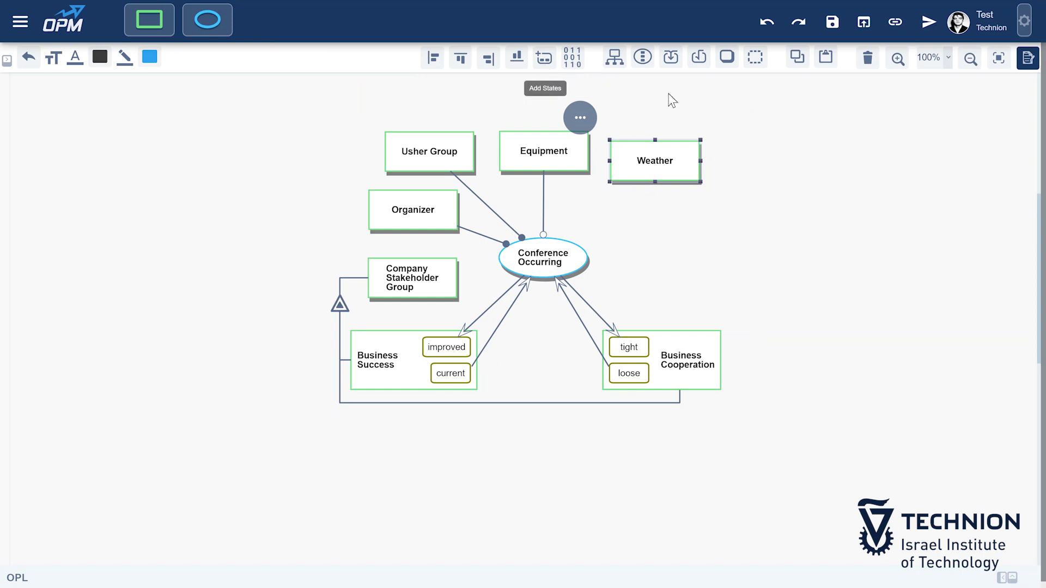
text(good)
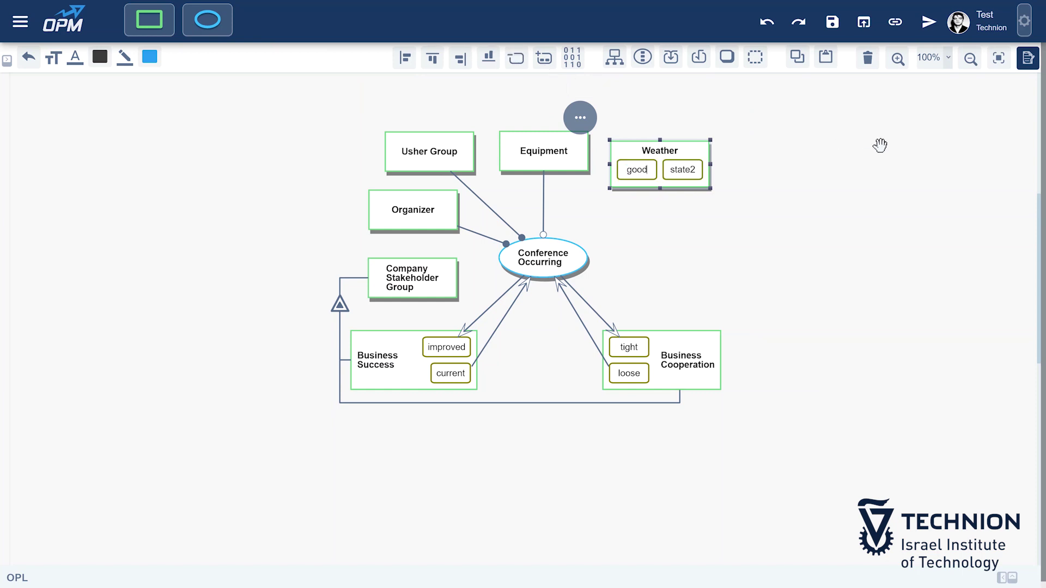
key(Tab)
text(b)
click(756, 57)
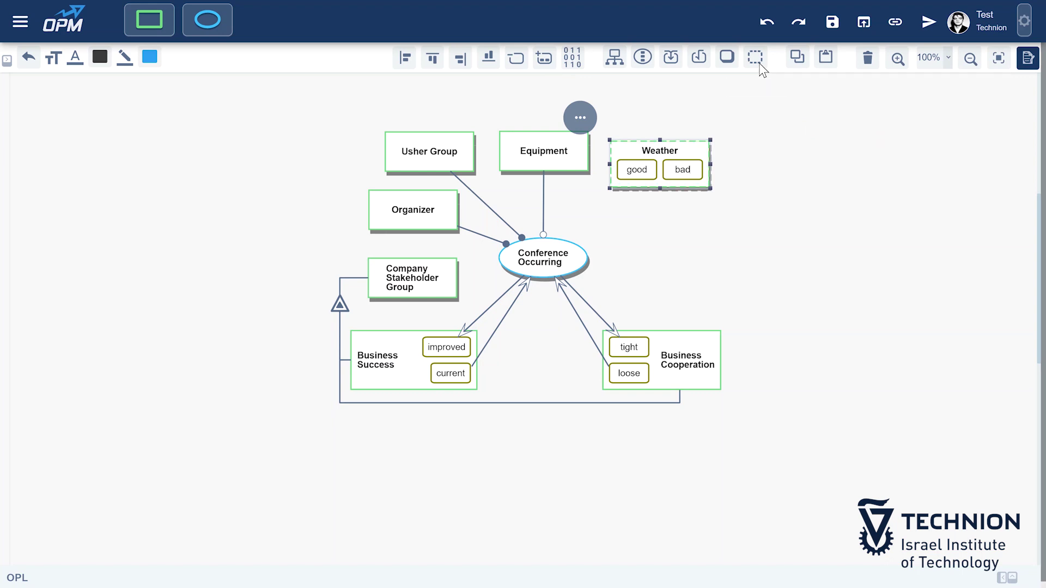
Top-align Usher Group, Equipment and Weather, and make Weather's good state an instrument of Conference Occurring.
click(783, 131)
drag(425, 113, 726, 173)
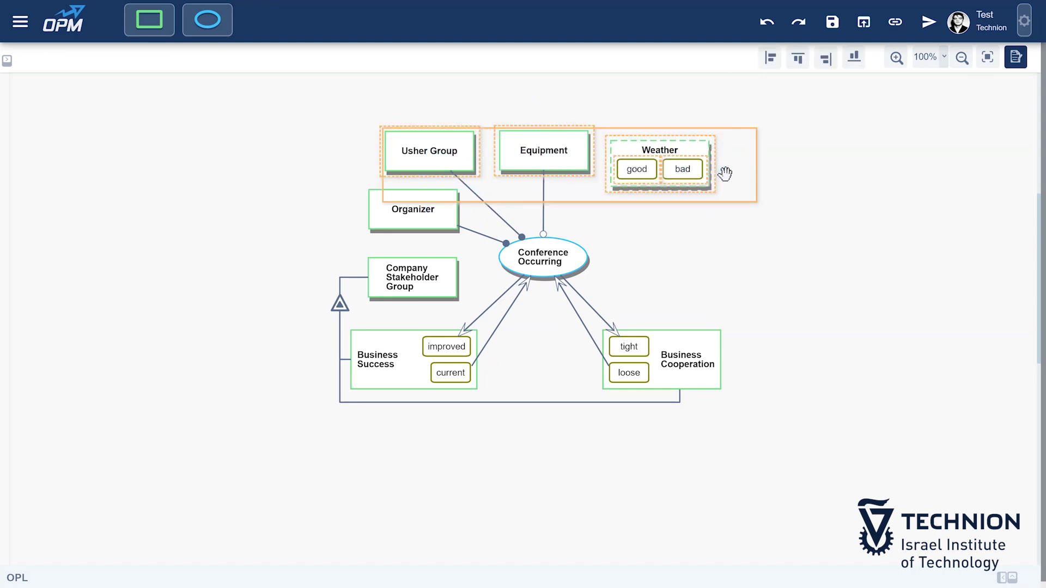
click(798, 58)
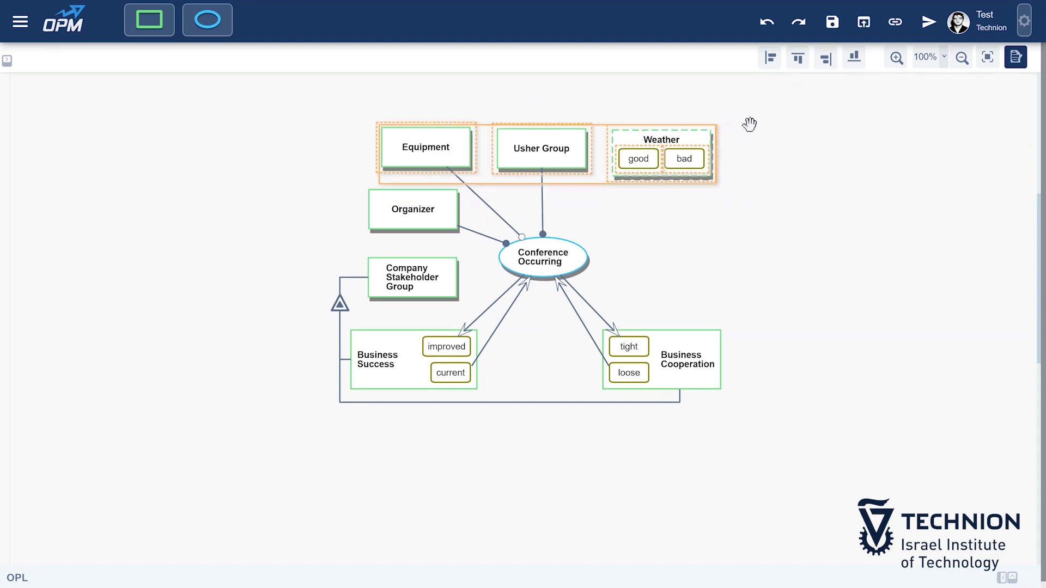
click(749, 124)
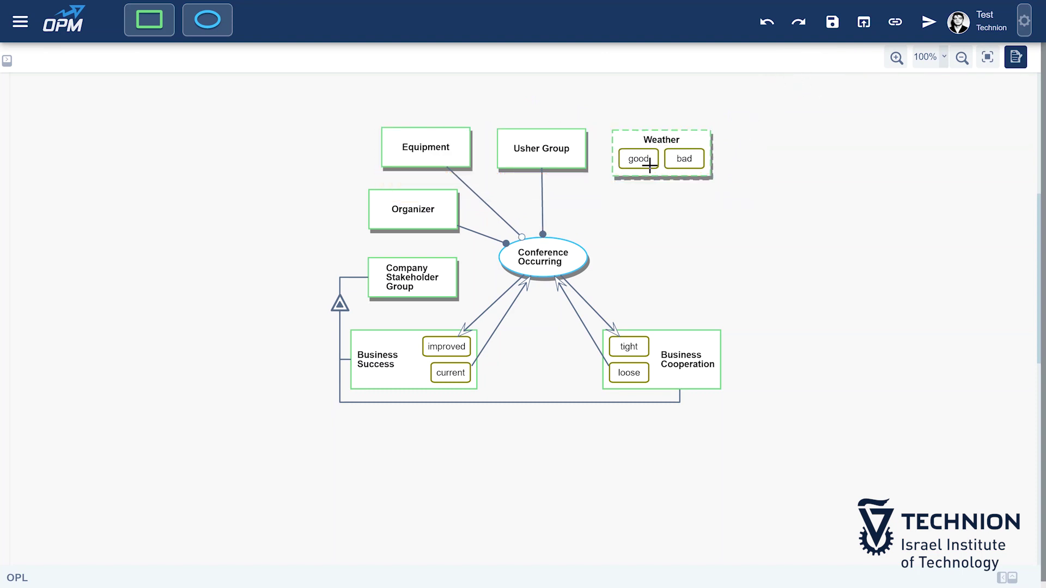
drag(650, 165, 554, 257)
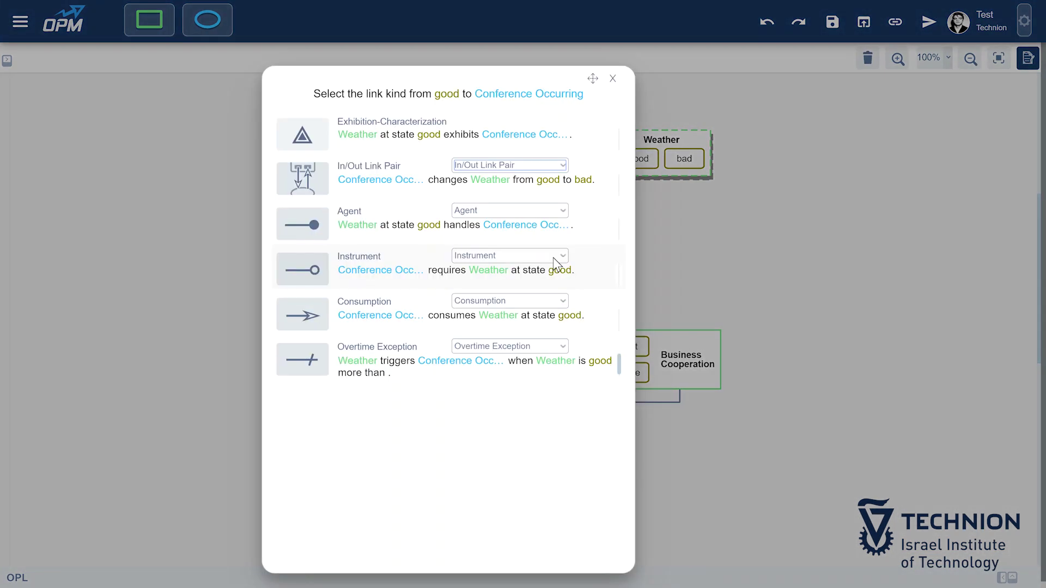
click(307, 270)
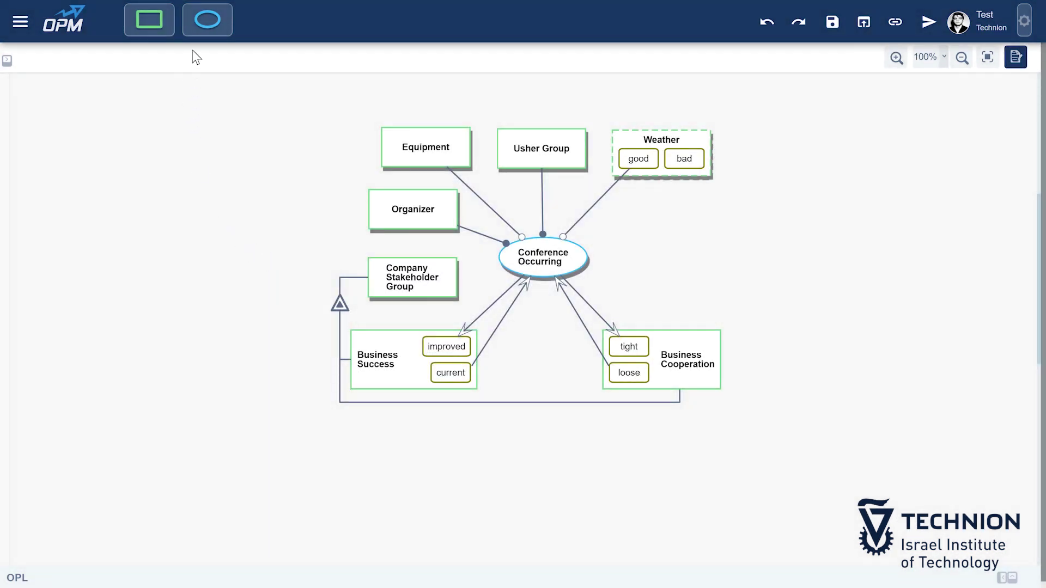
Add an environmental process named 'Business Declining' between Business Success and Business Cooperation.
drag(206, 29, 545, 364)
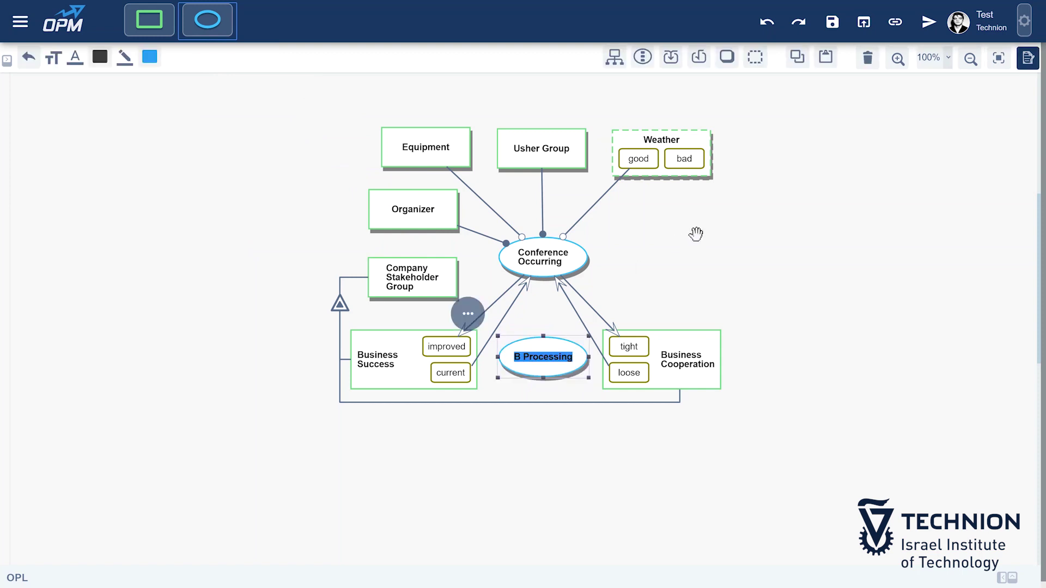
text(Busi)
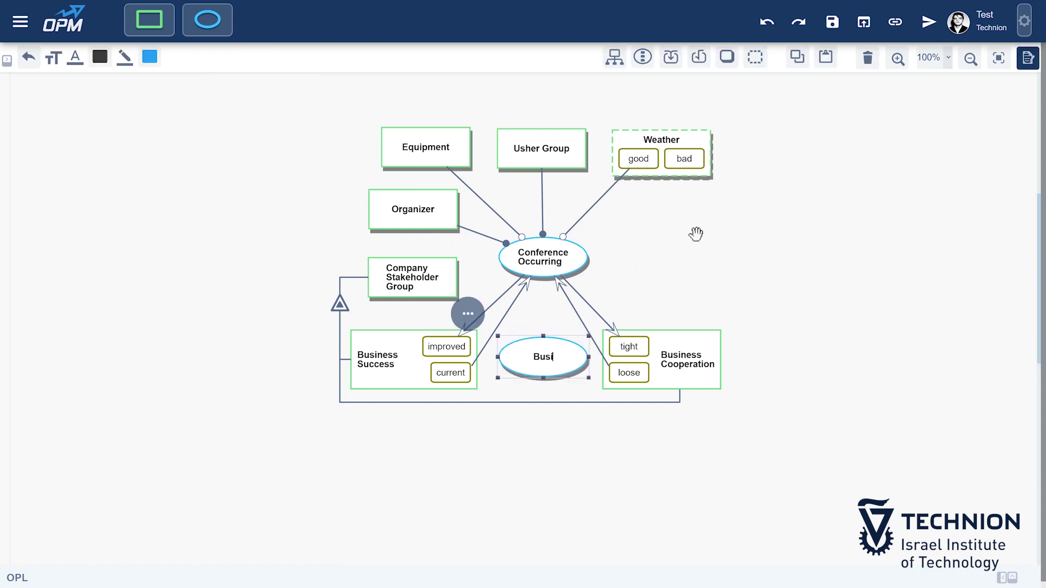
text(ness Declining)
click(755, 63)
click(793, 247)
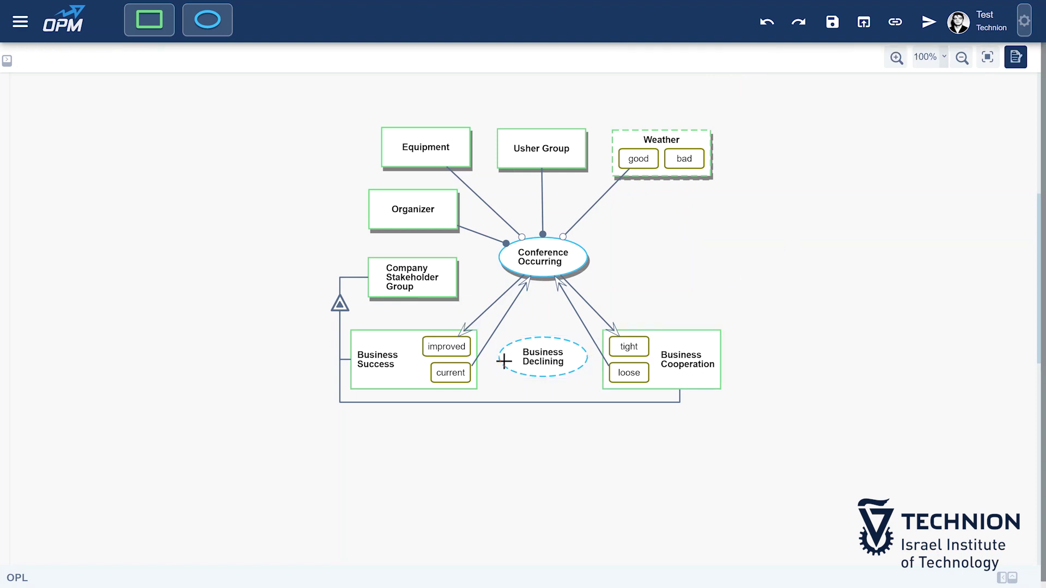
Draw Result links from Business Declining to Business Success's current state and Business Cooperation's loose state.
drag(504, 361, 455, 371)
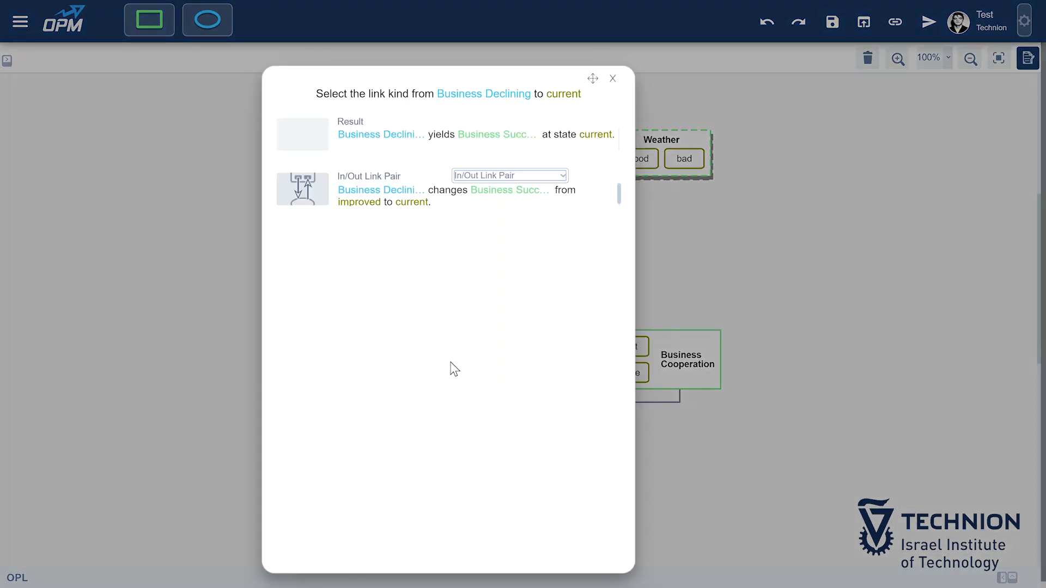
click(305, 139)
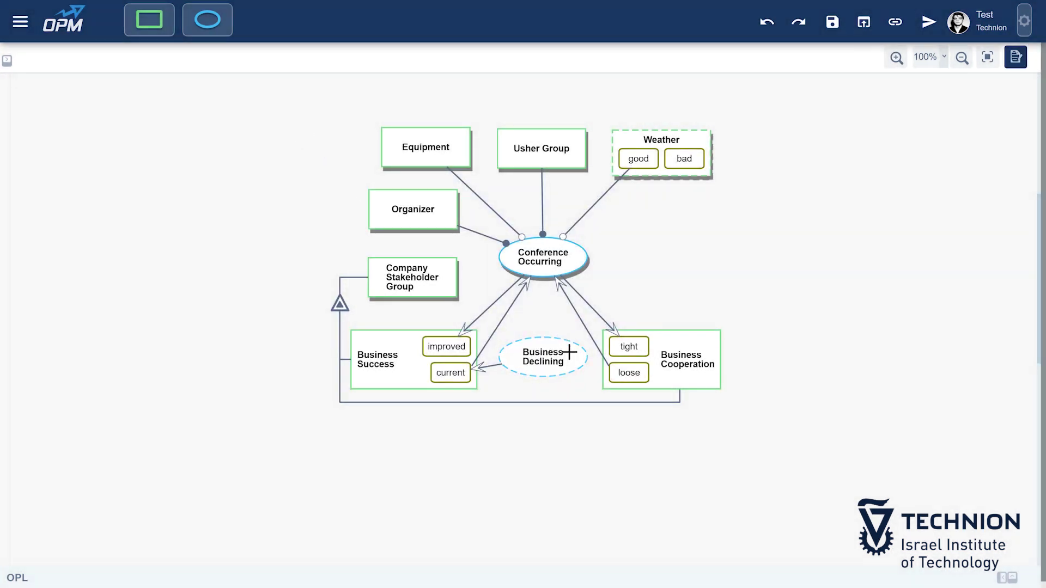
drag(569, 352, 635, 372)
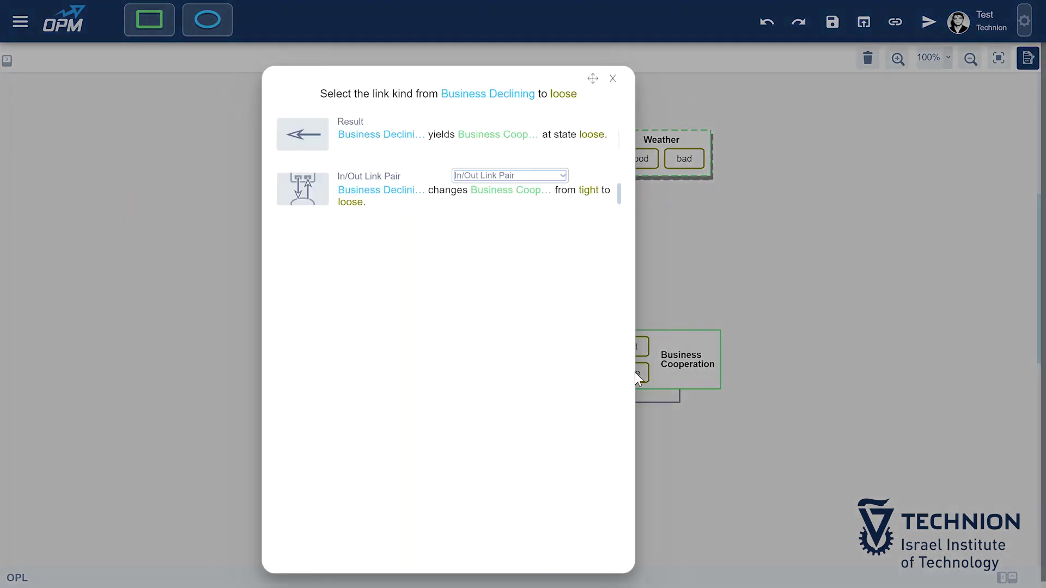
click(312, 129)
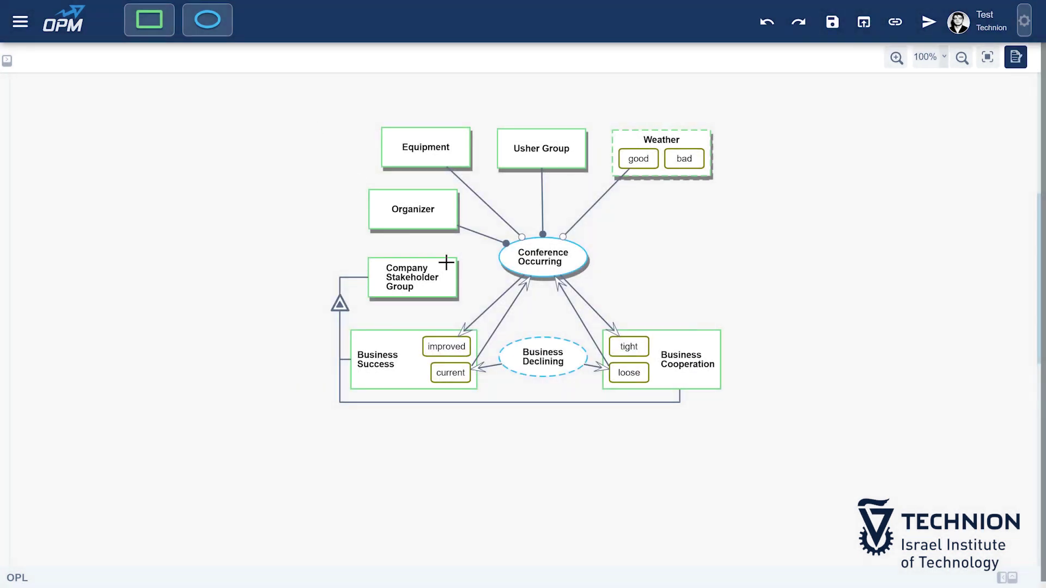
click(1014, 578)
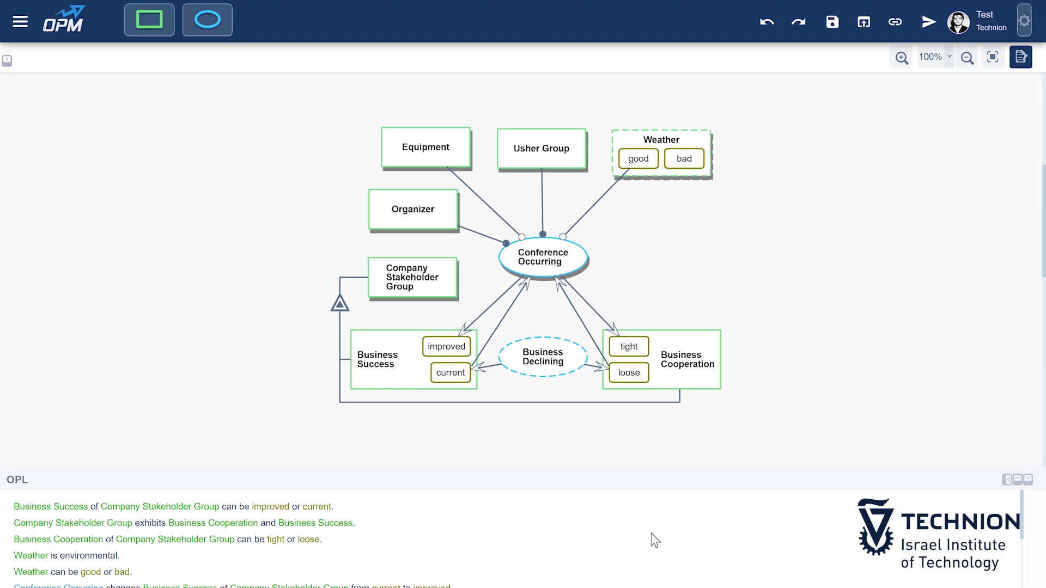
scroll(605, 543, down, 3)
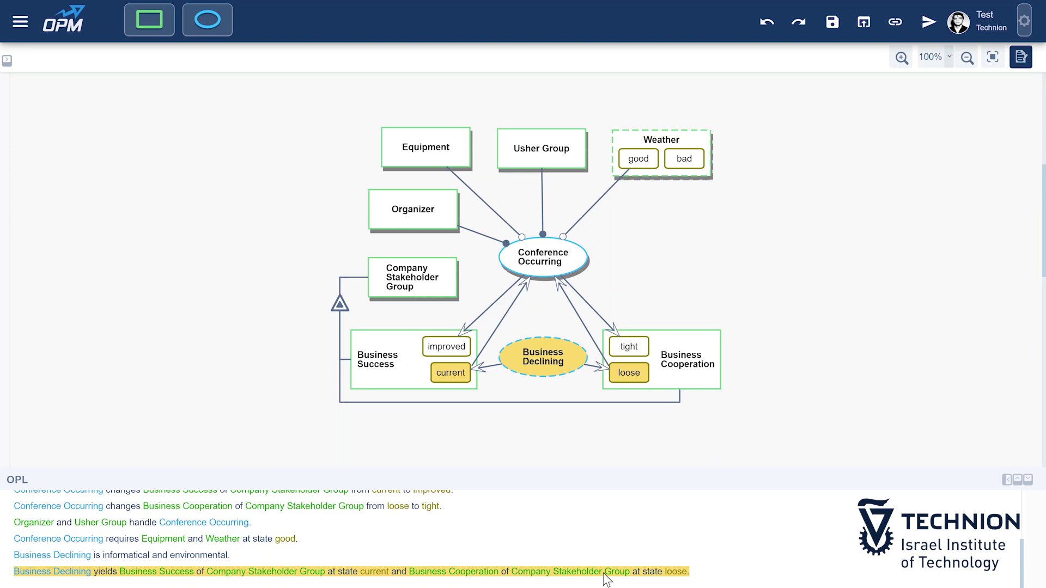
click(1029, 480)
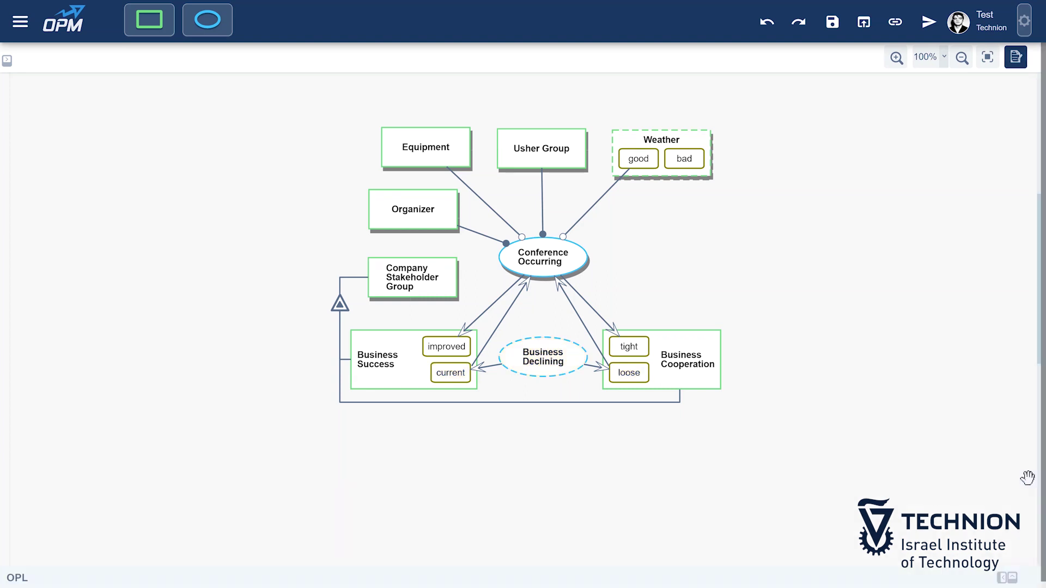